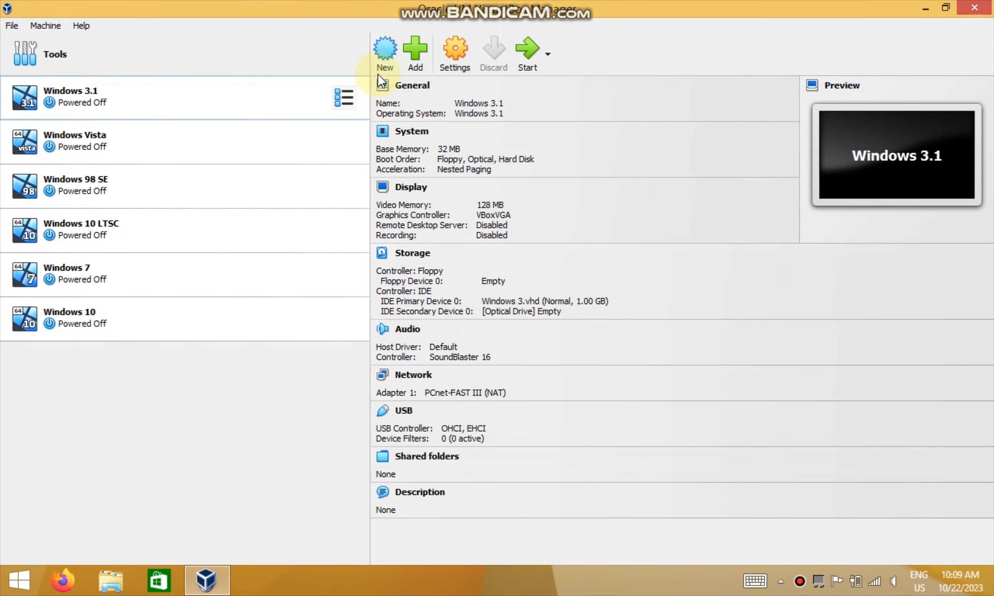
- Begin a new virtual machine named Windows 1.01 with the Windows 3.1 version
left_click(385, 51)
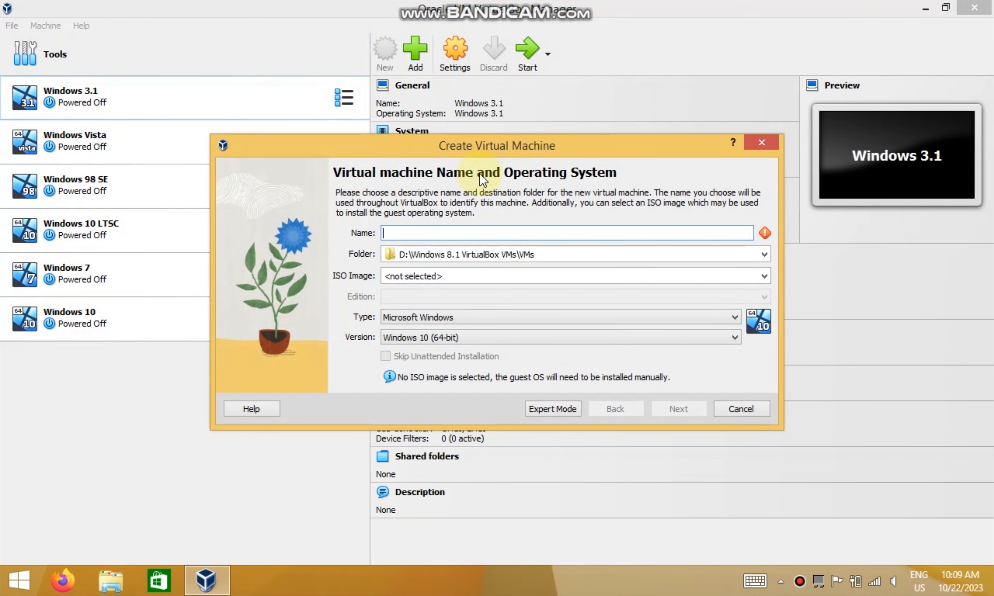
type("Windows 1.01")
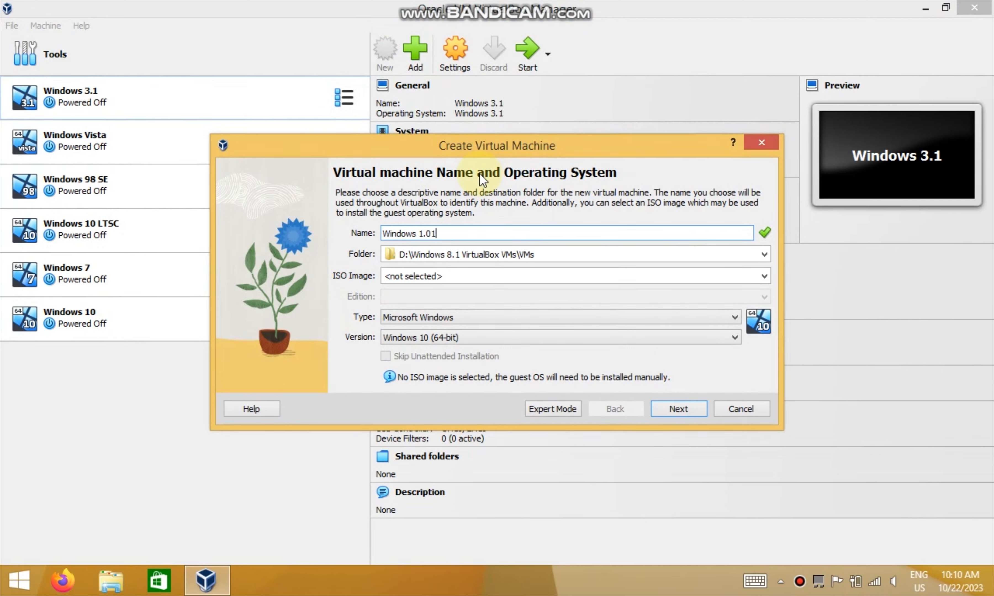
left_click(434, 340)
left_click(417, 350)
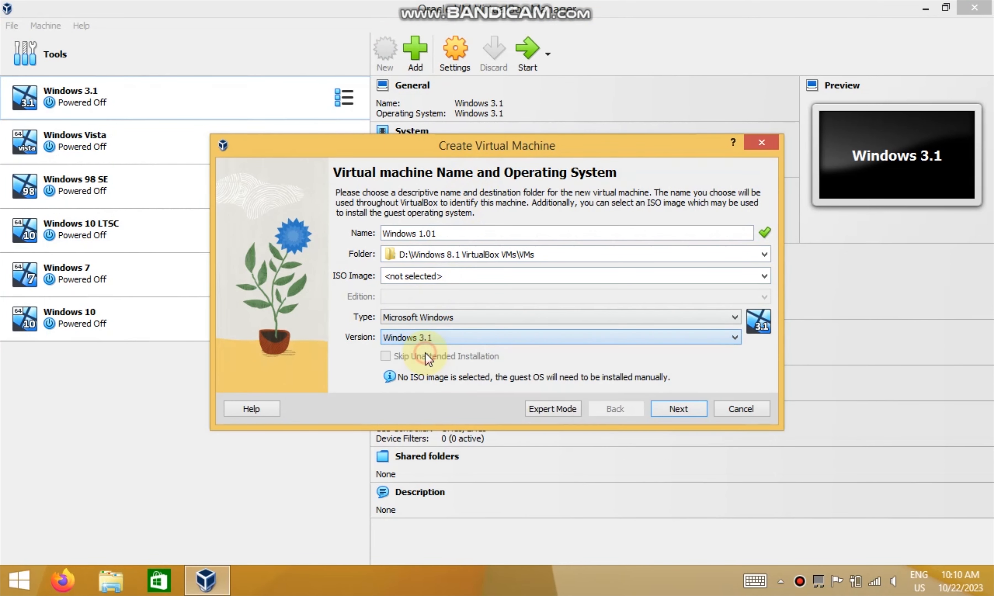
left_click(450, 317)
left_click(404, 390)
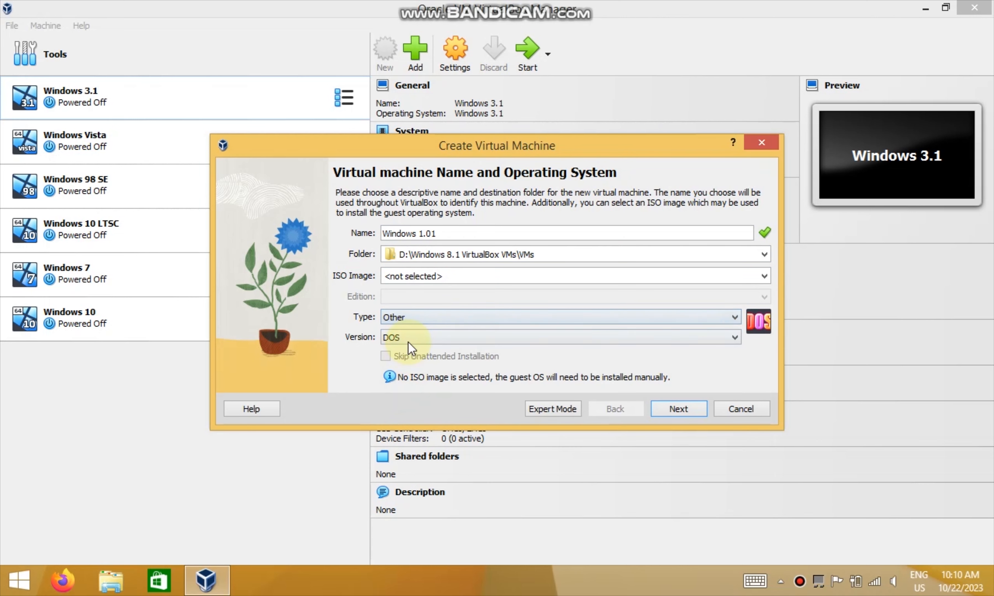
left_click(411, 338)
left_click(408, 343)
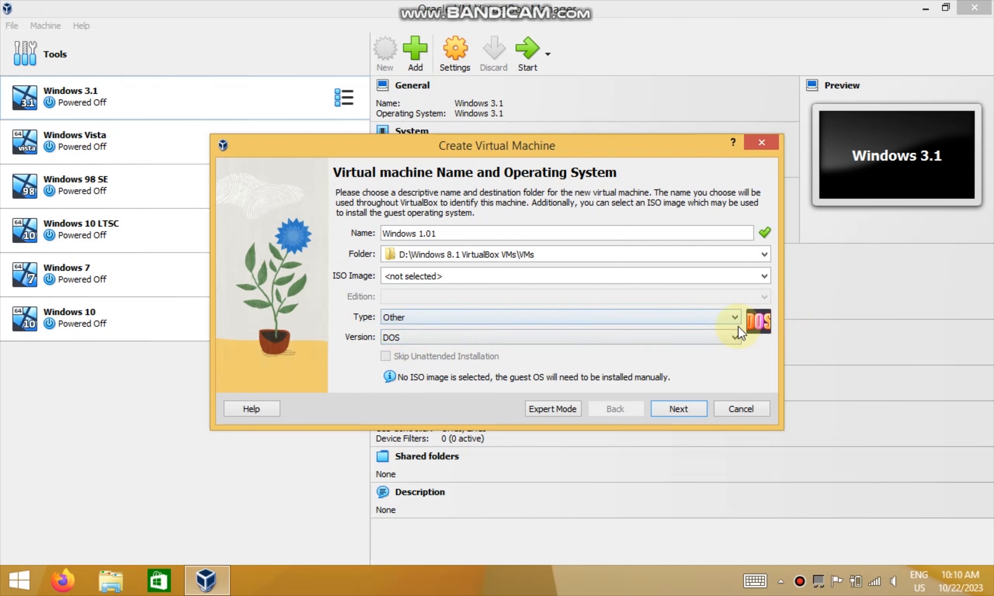
left_click(690, 318)
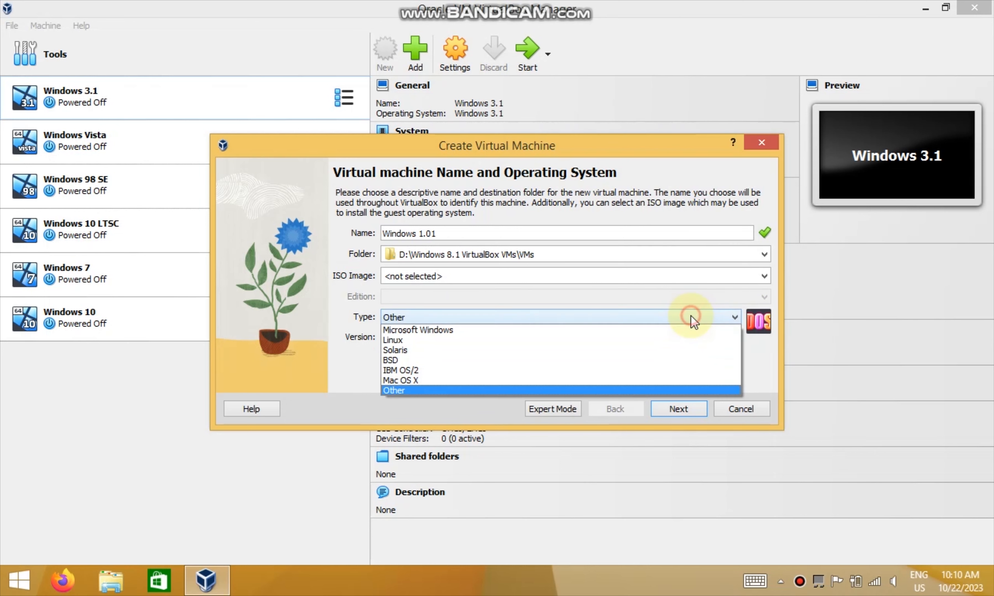
left_click(476, 329)
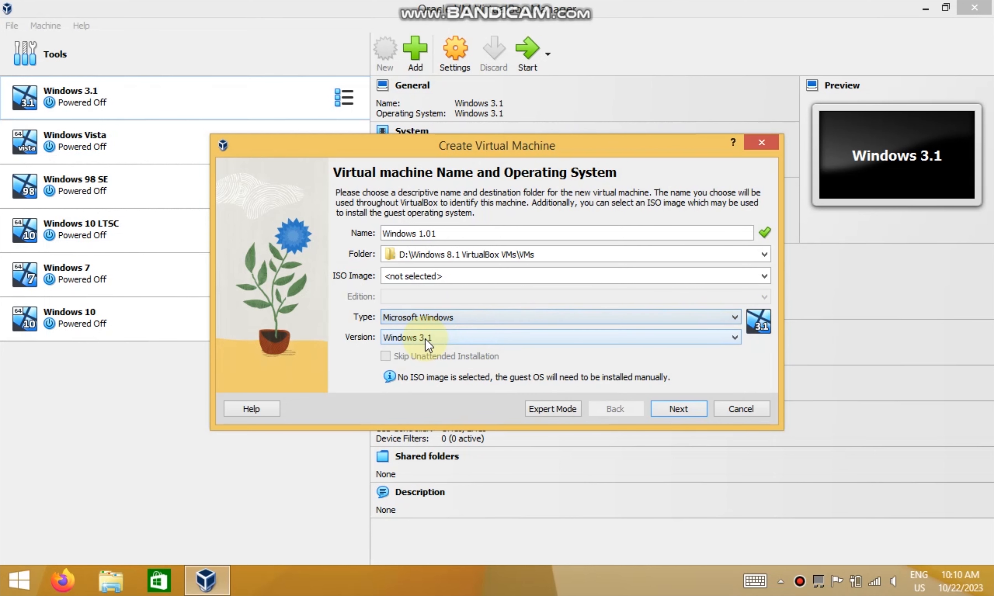
- Accept the default hardware and use the existing Windows 1.01.vhd from the Windows 8.1 VirtualBox VMs Disks folder as the hard disk
left_click(699, 414)
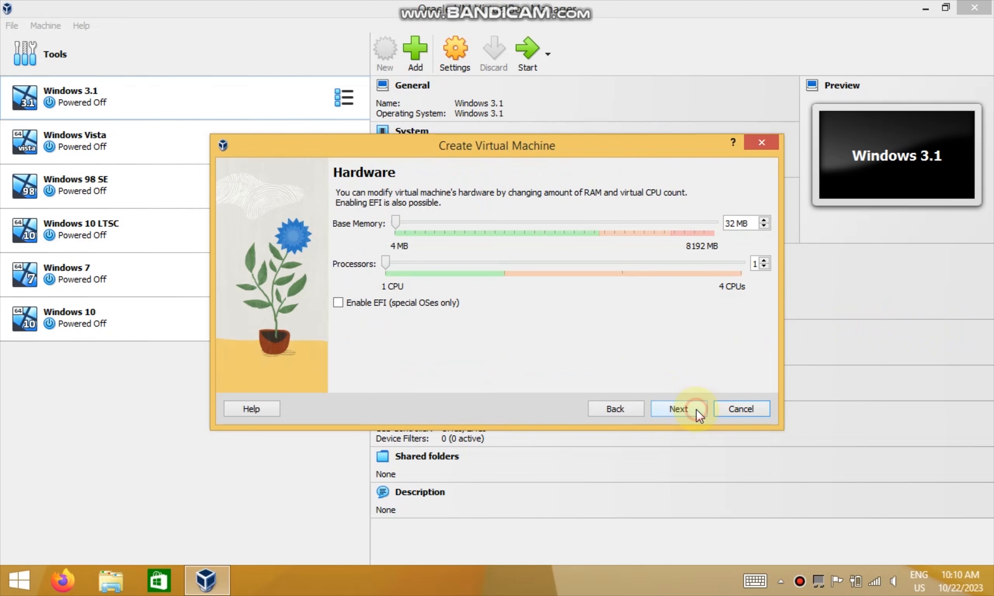
left_click(699, 414)
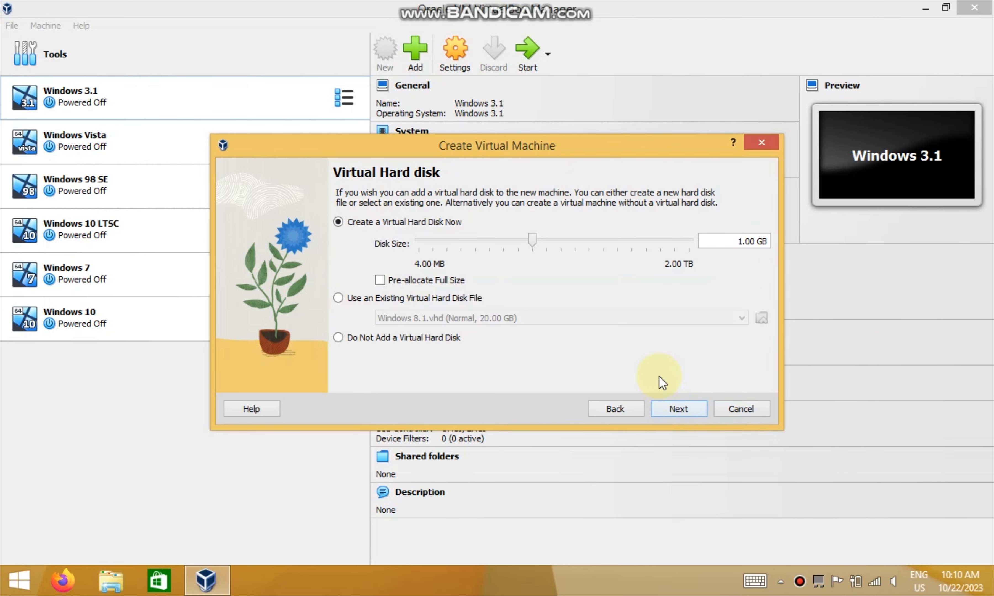
left_click(476, 300)
left_click(761, 317)
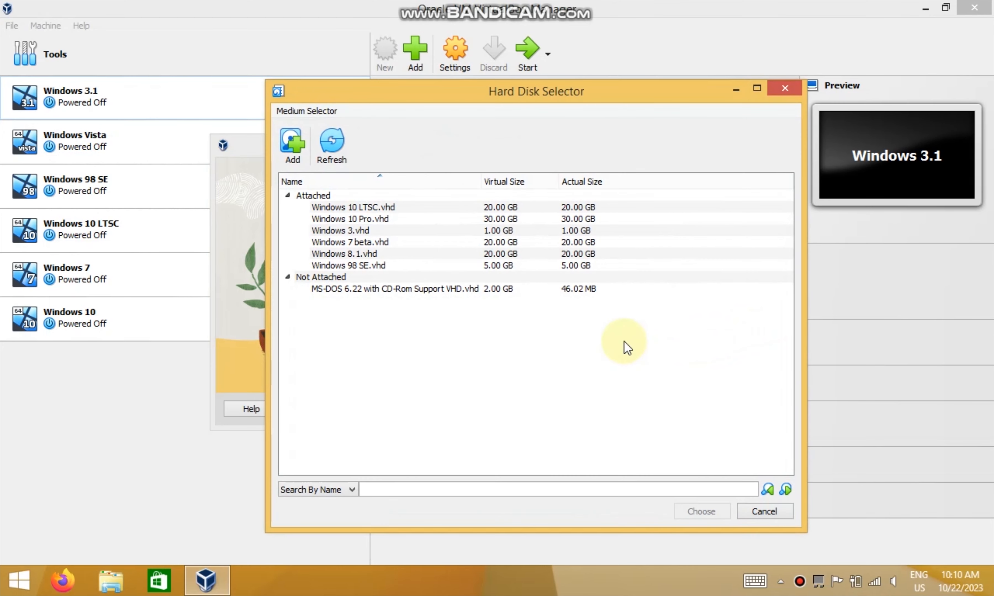
left_click(291, 145)
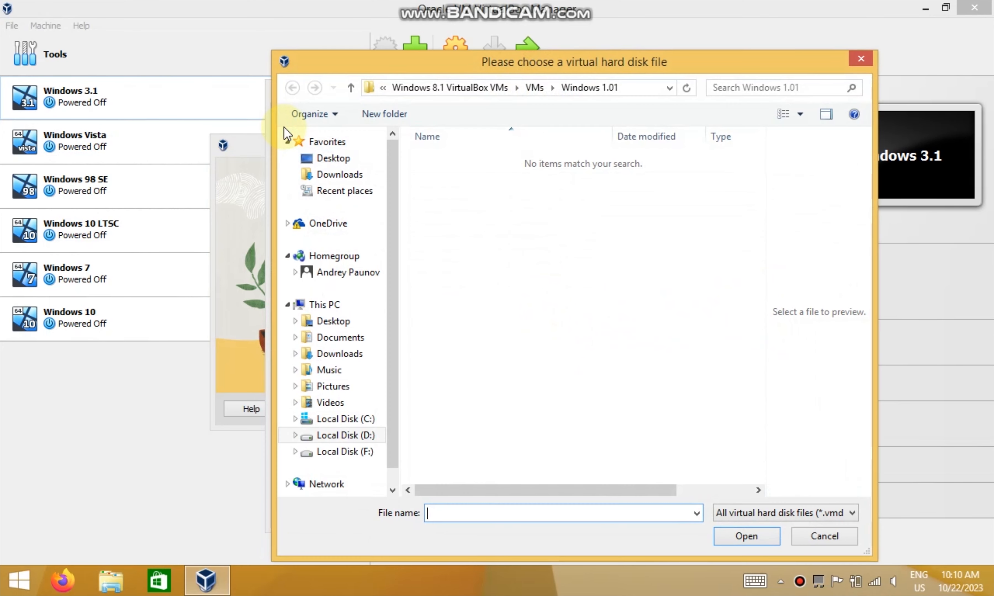
left_click(536, 88)
left_click(486, 89)
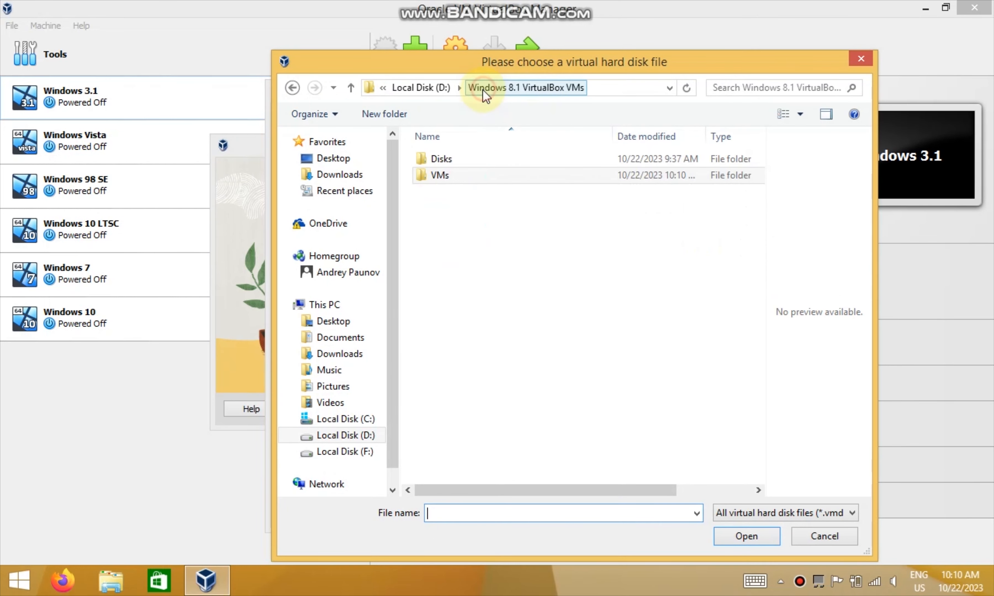
double_click(441, 158)
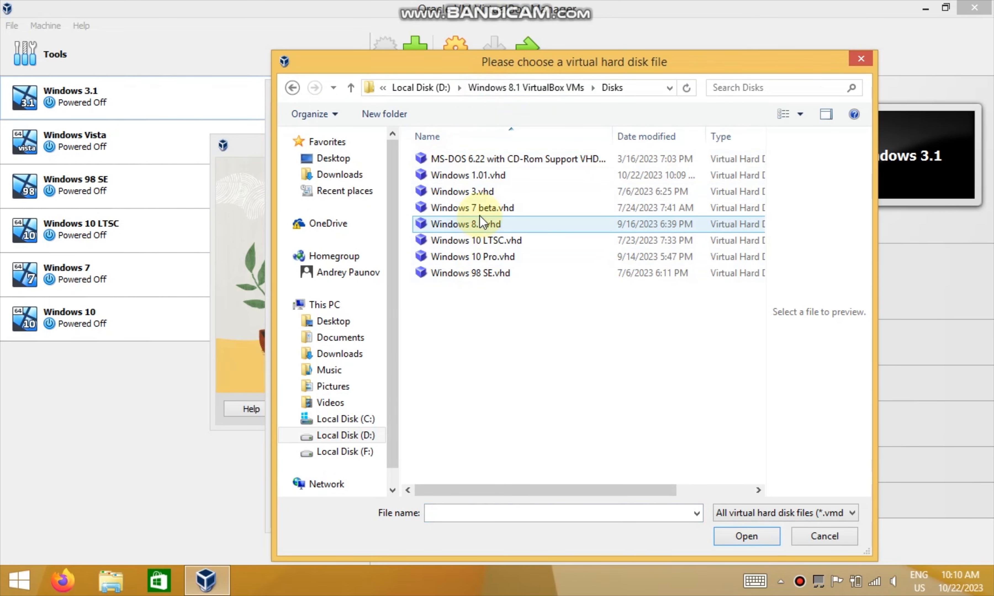
double_click(480, 176)
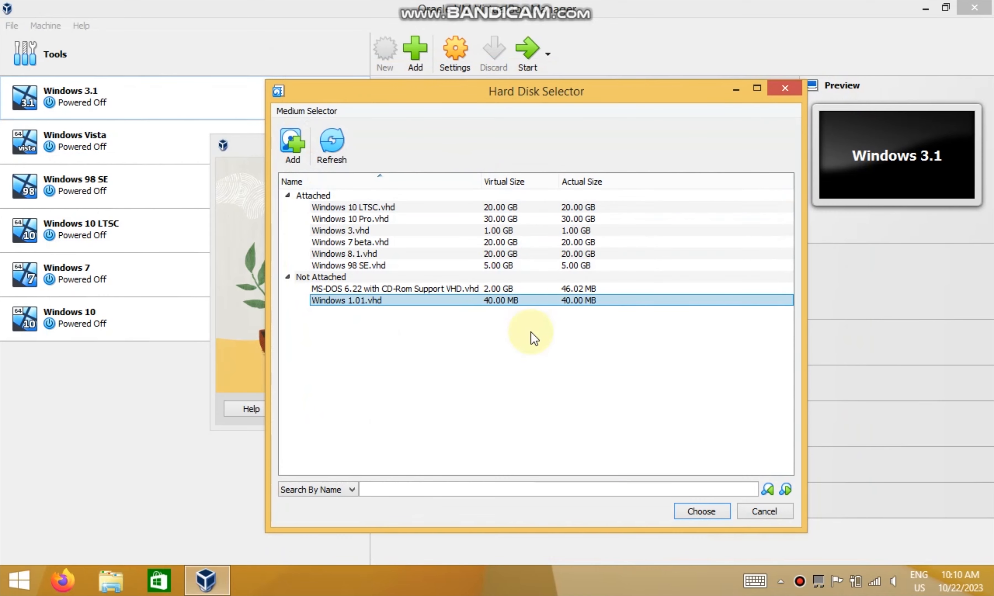
left_click(701, 512)
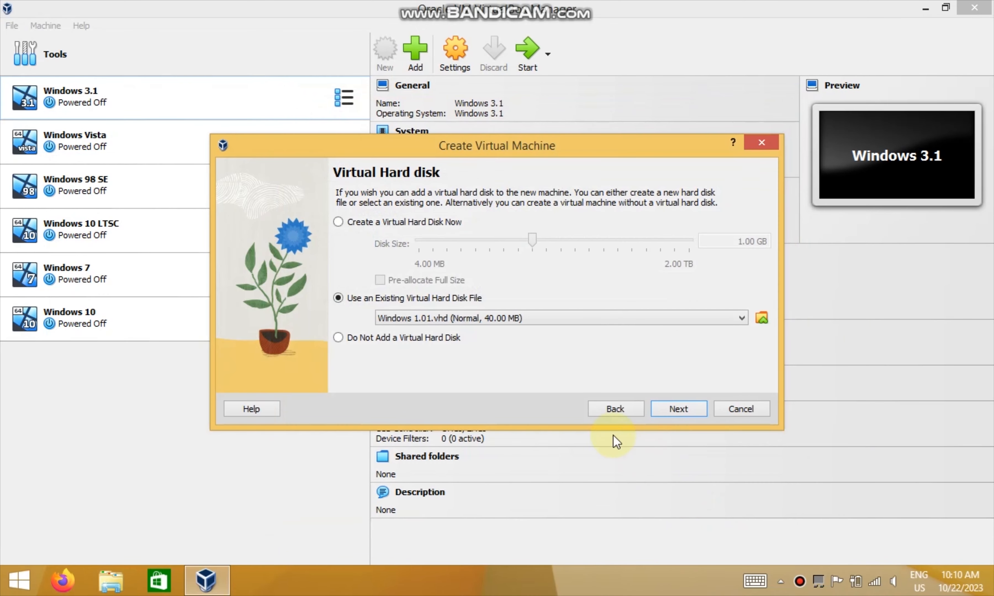
- Finish creating the virtual machine and move it between Windows 98 SE and Windows 10 LTSC in the machine list
left_click(670, 412)
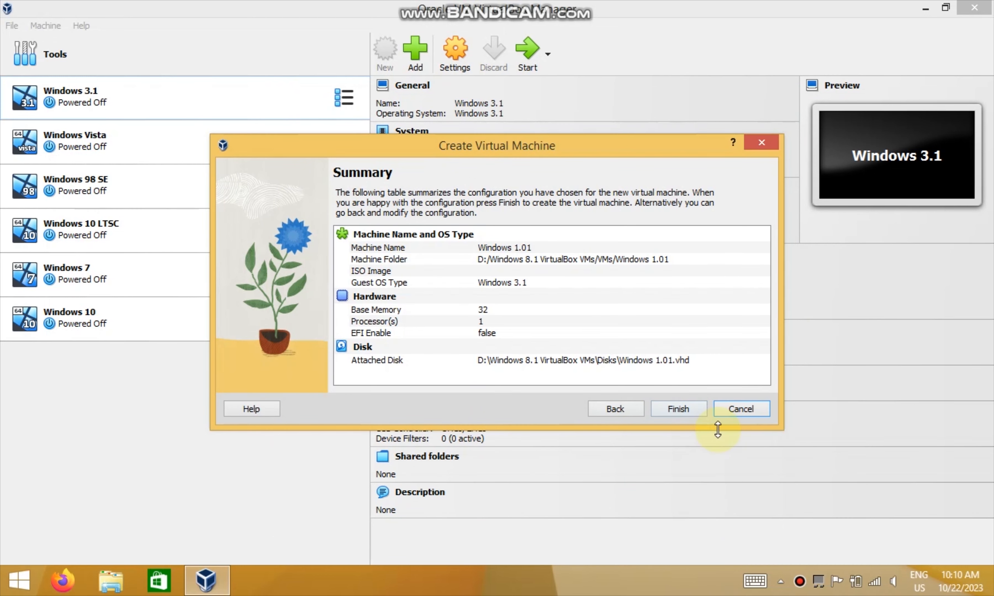
left_click(686, 407)
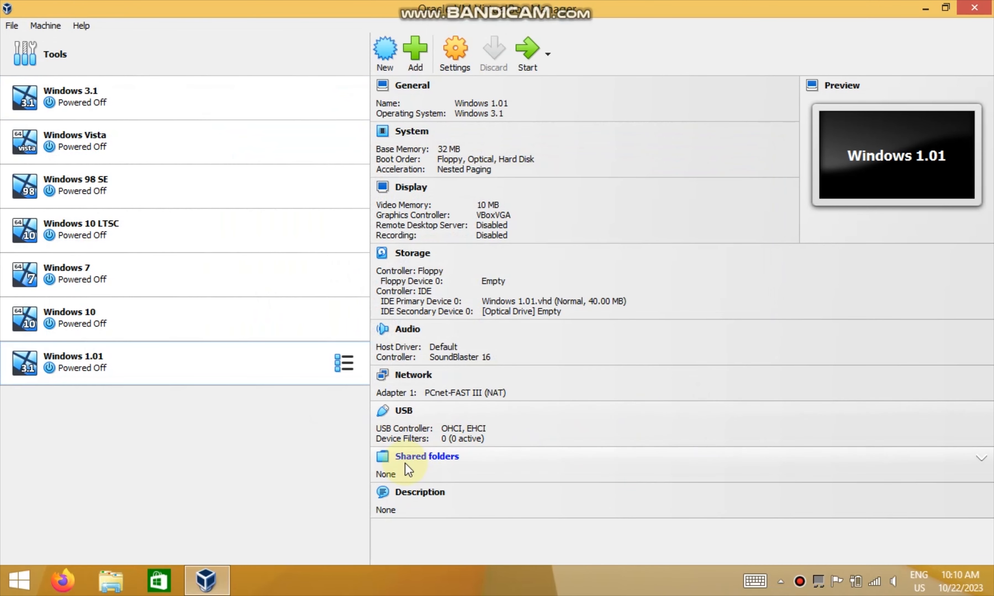
left_click_drag(146, 365, 135, 216)
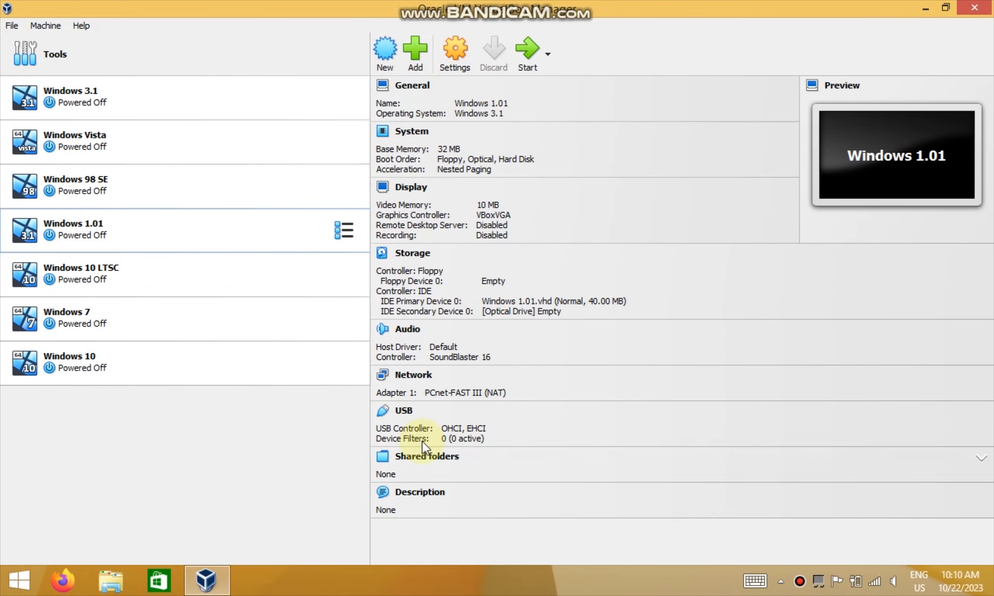
- In the Windows 1.01 machine's storage settings, add a second floppy drive and leave it empty
left_click(455, 62)
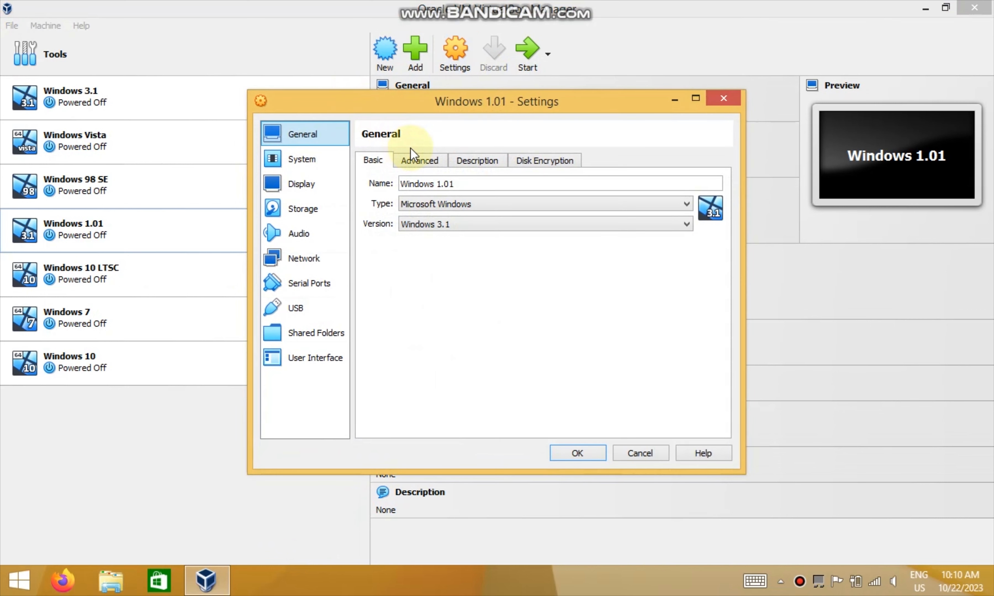
left_click(320, 160)
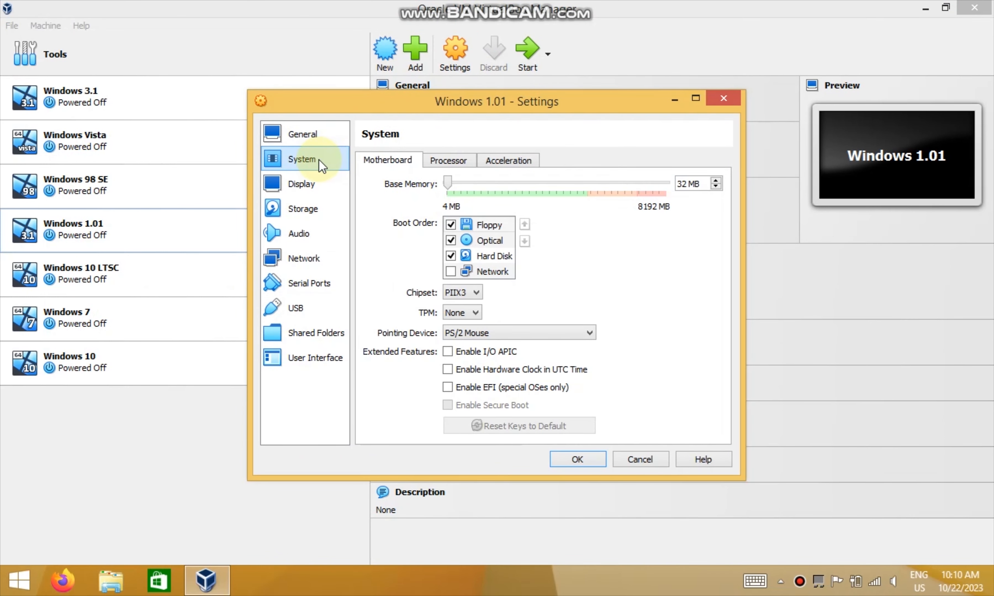
left_click(300, 185)
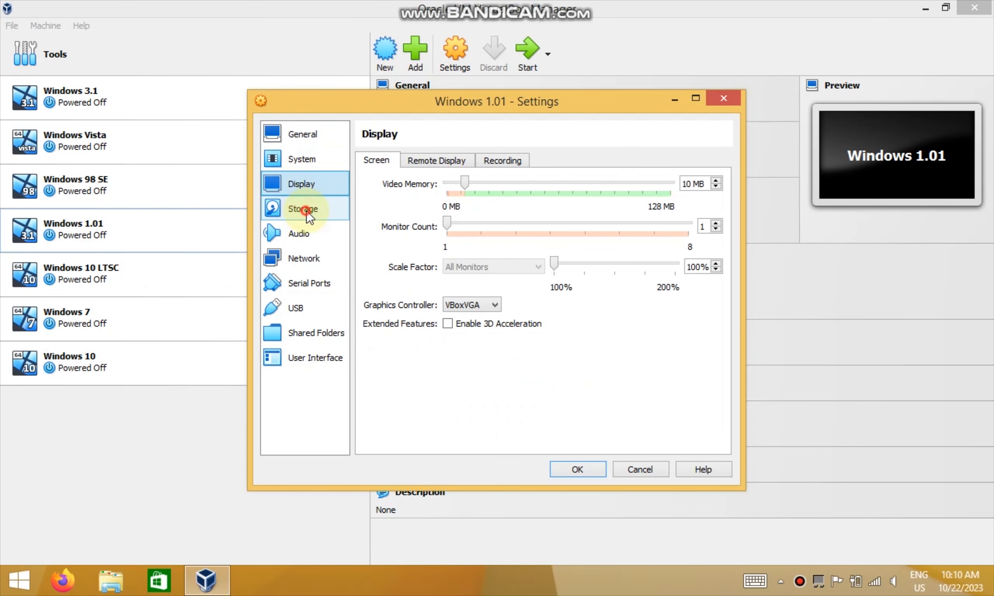
left_click(309, 213)
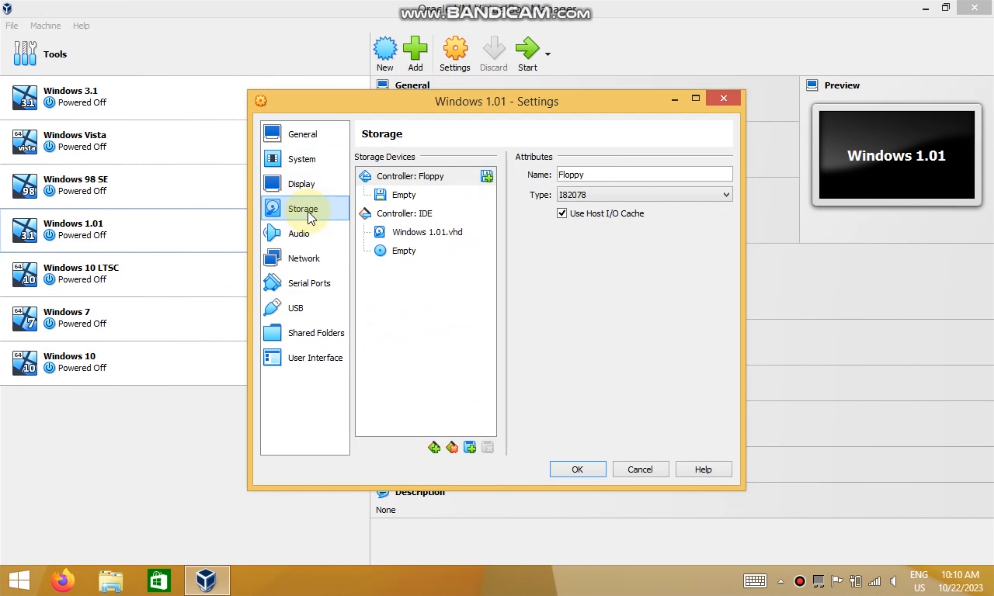
left_click(486, 176)
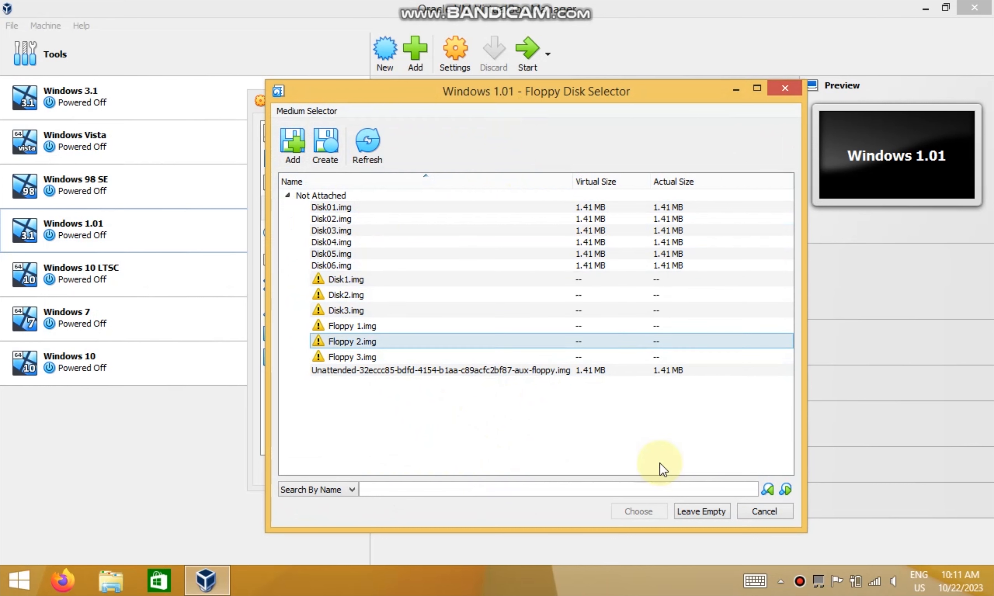
left_click(704, 511)
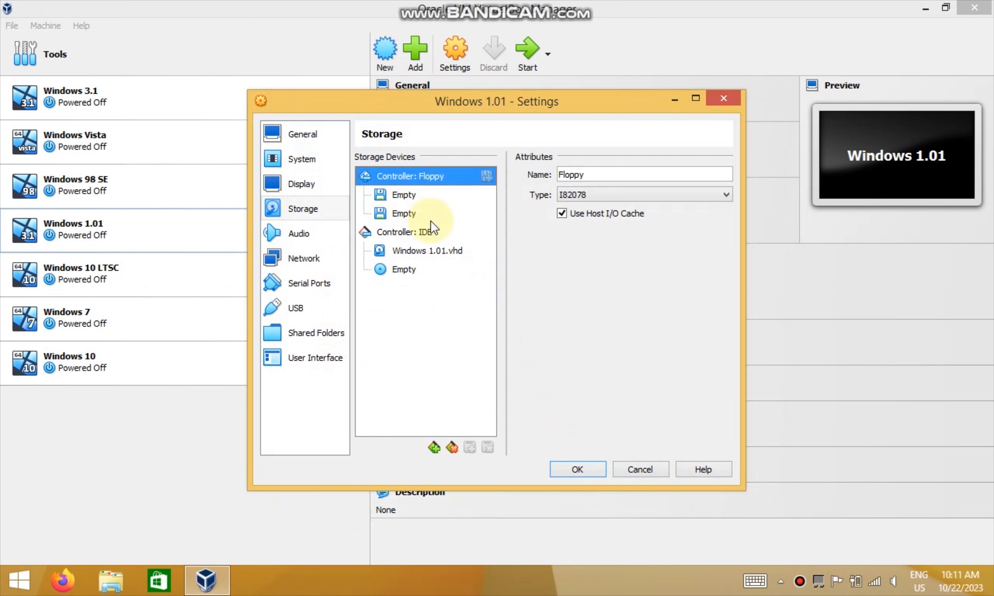
- Insert the DOS 3.3.1 Disk01.img image into Floppy Device 0
left_click(411, 197)
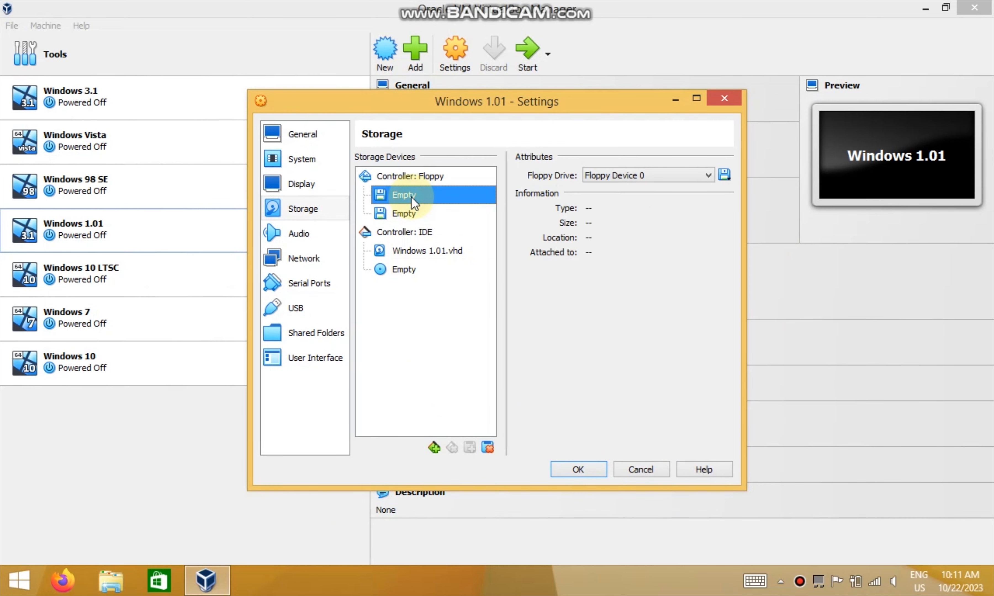
left_click(724, 174)
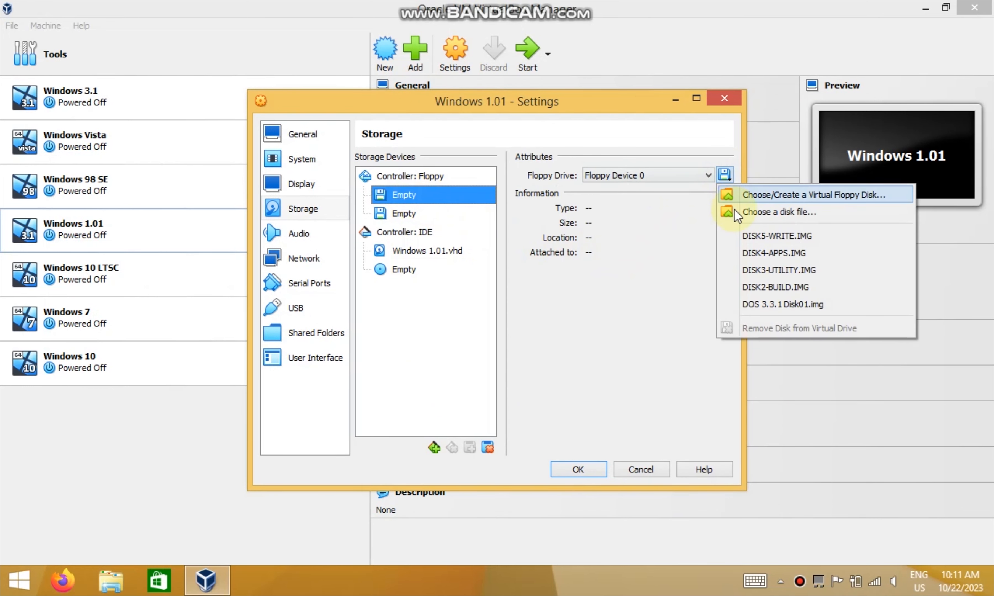
left_click(763, 304)
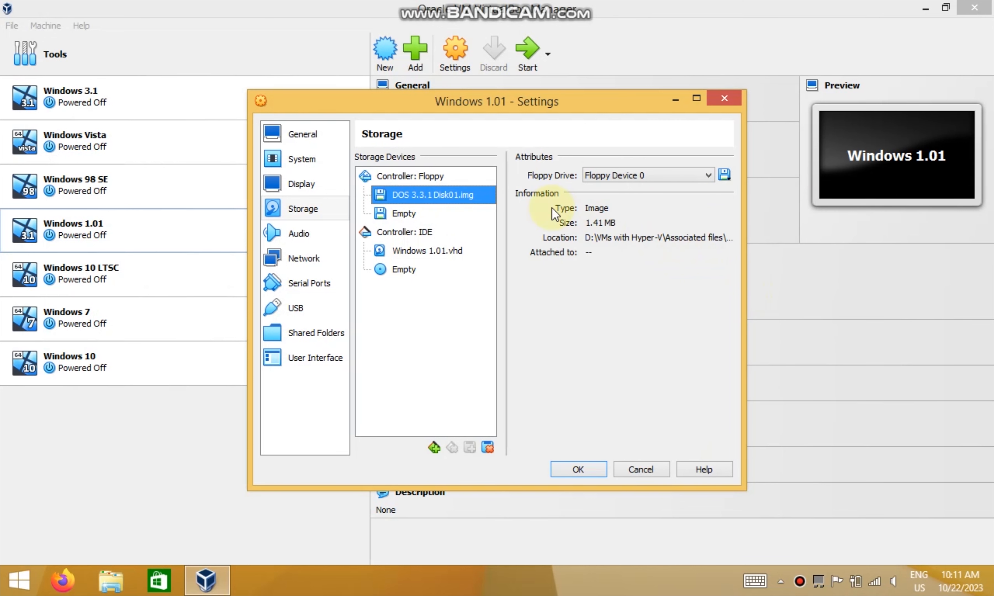
- Insert disk1.img from the Windows 2.03 folder of Associated files into Floppy Device 1 and save the machine settings
left_click(435, 213)
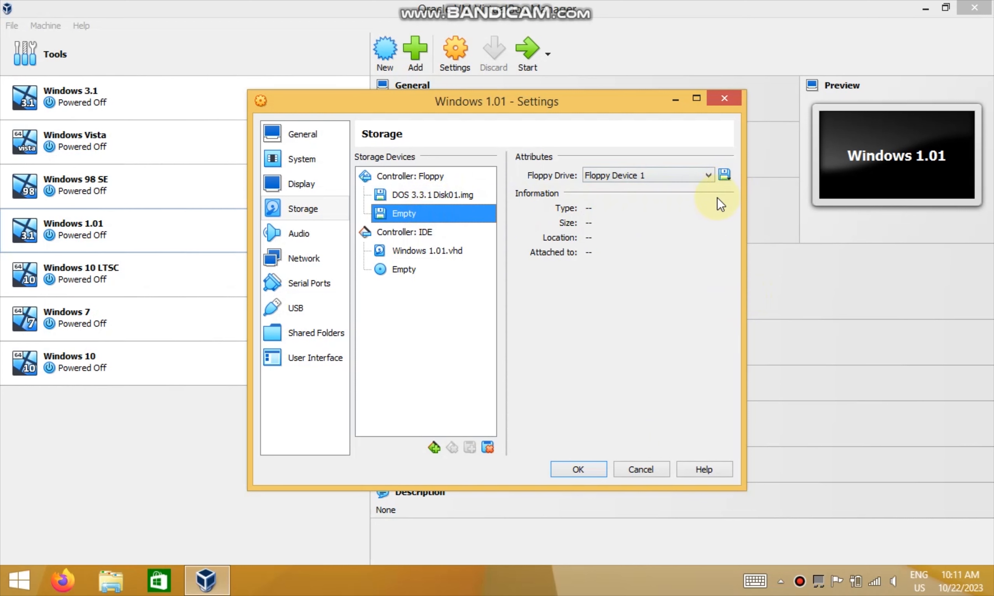
left_click(724, 174)
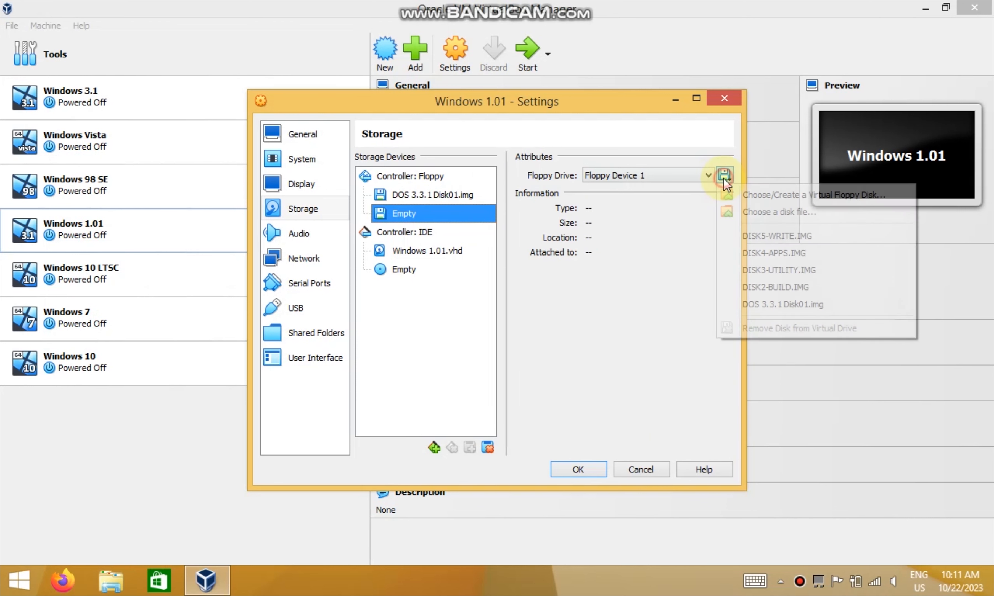
left_click(738, 213)
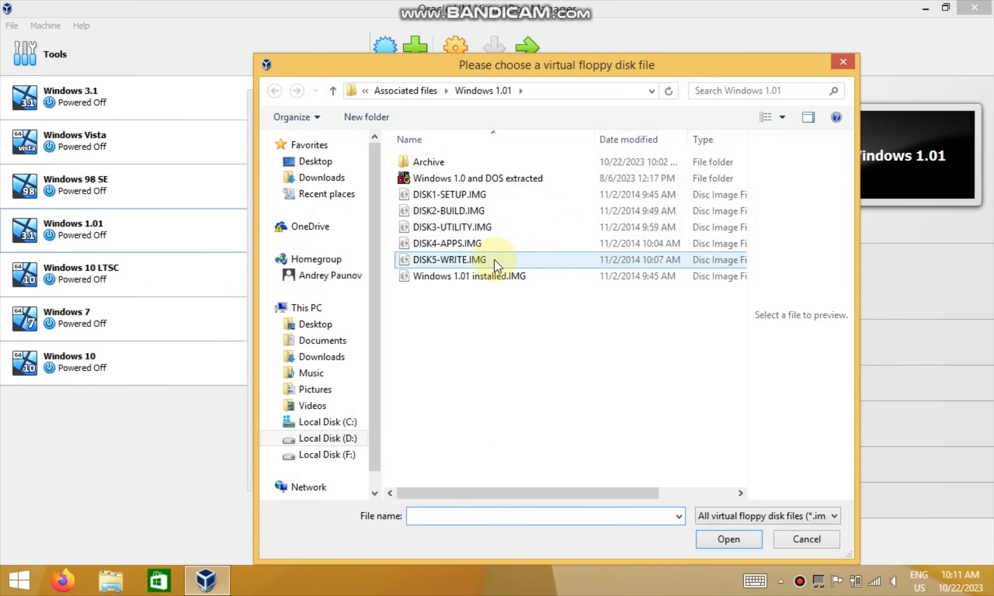
left_click(405, 87)
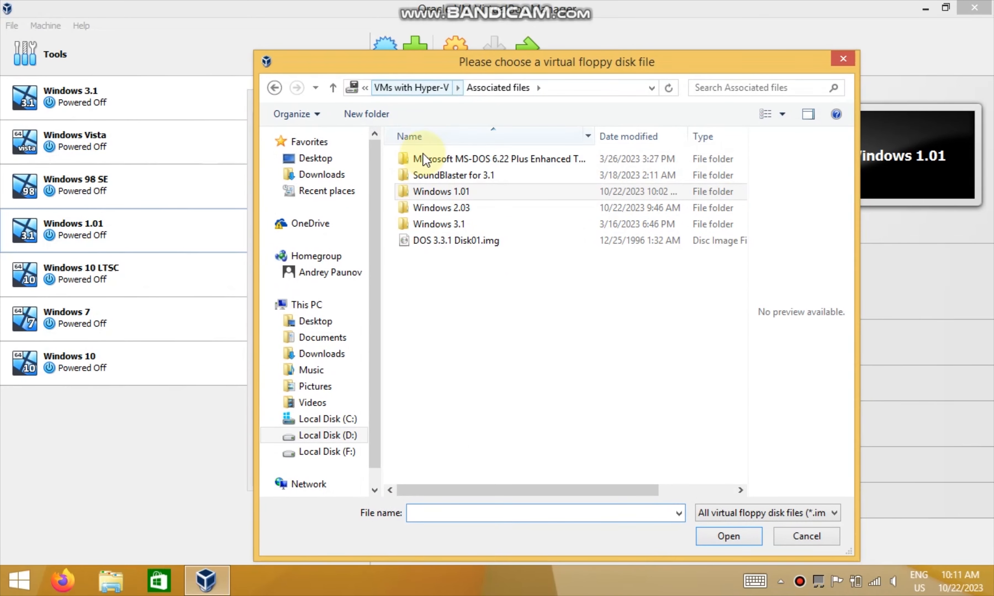
double_click(445, 206)
double_click(440, 160)
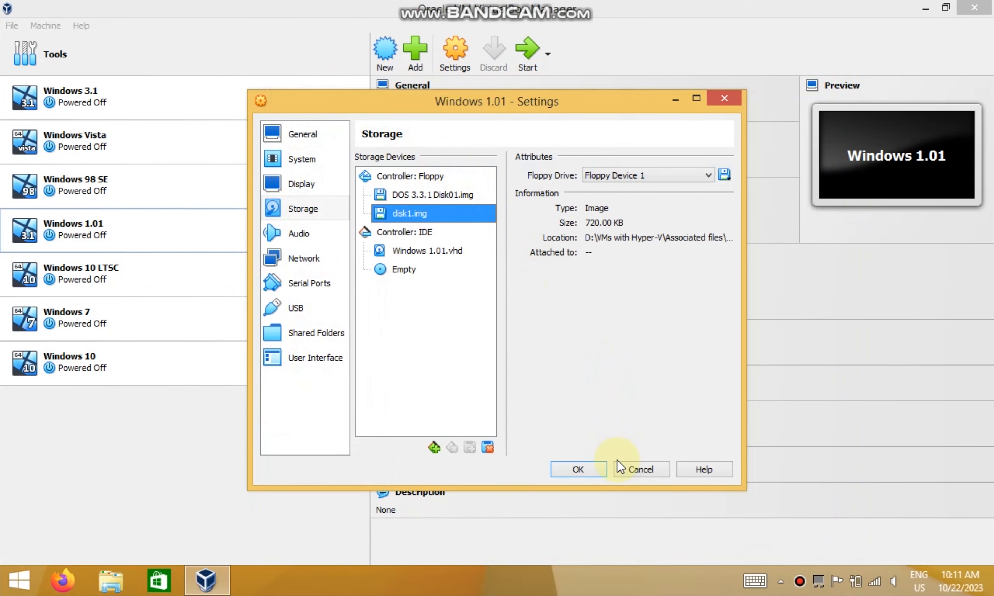
left_click(594, 467)
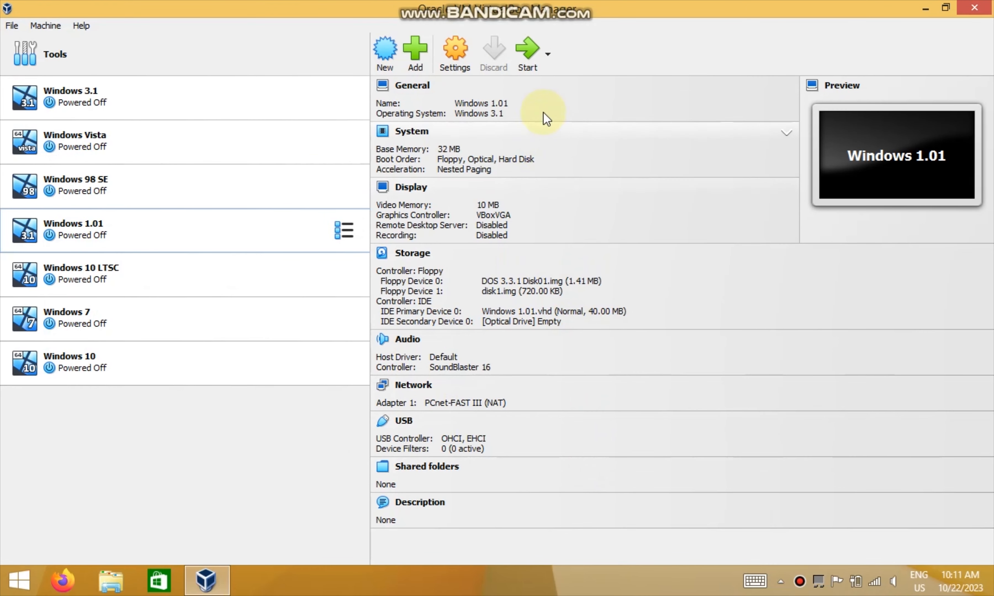
- Start the Windows 1.01 virtual machine and switch its window to full-screen mode
left_click(528, 54)
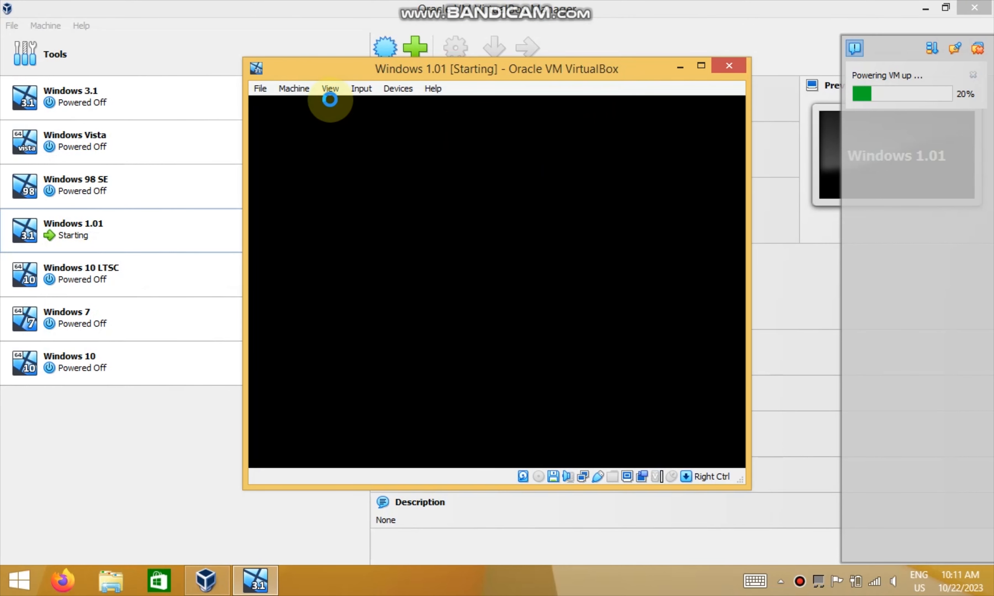
left_click(330, 89)
left_click(330, 89)
left_click(351, 107)
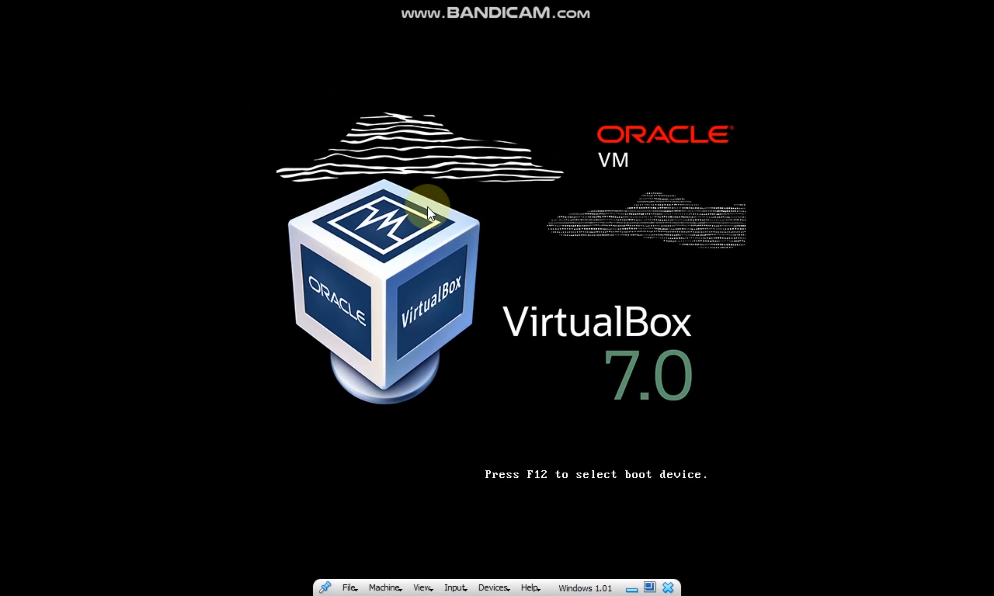
- Accept the current DOS date and time, and browse for a Floppy Device 0 image in the Windows 1.01 folder of Associated files
key("Return")
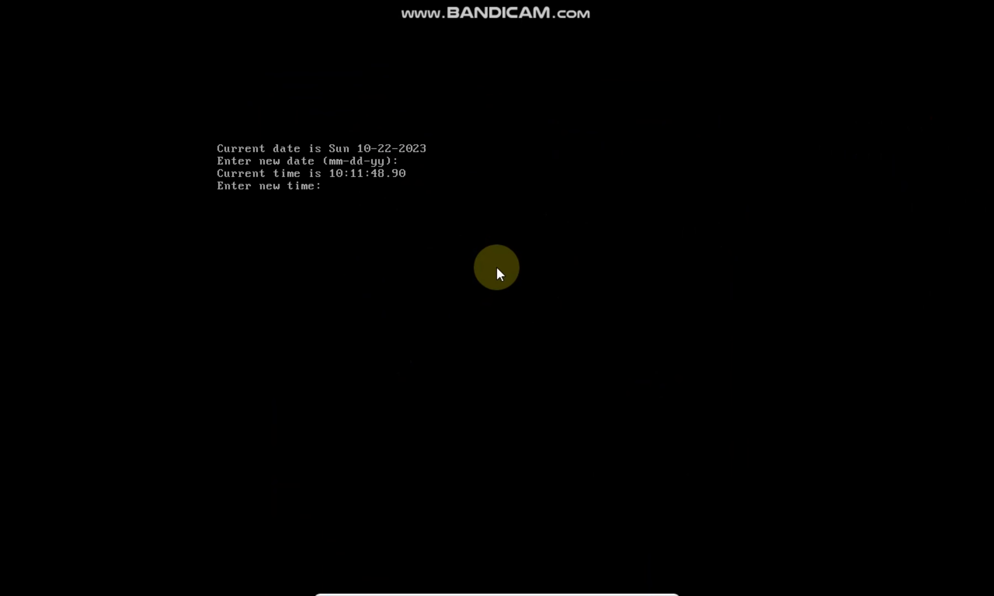
key("Return")
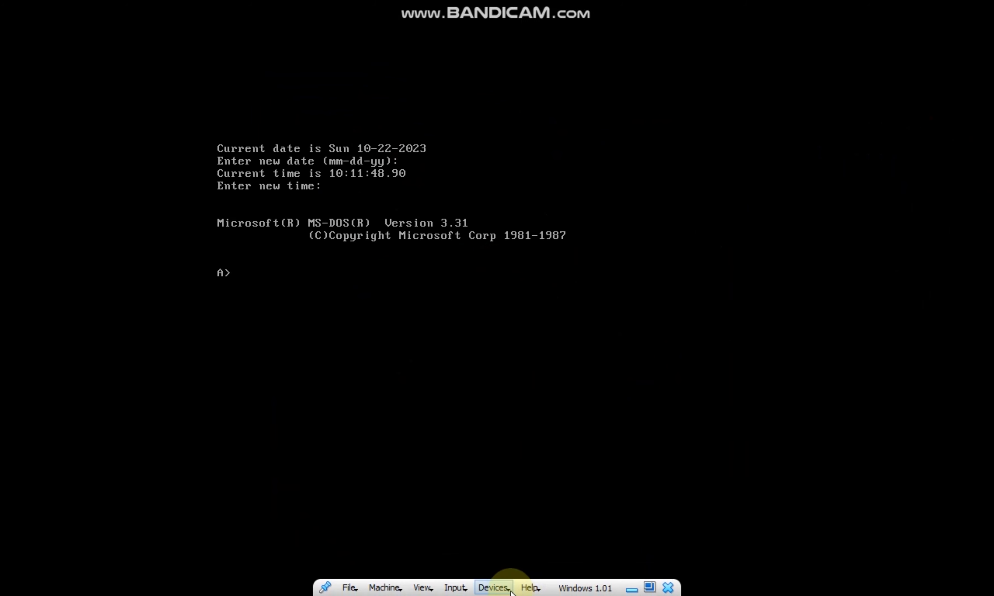
left_click(494, 589)
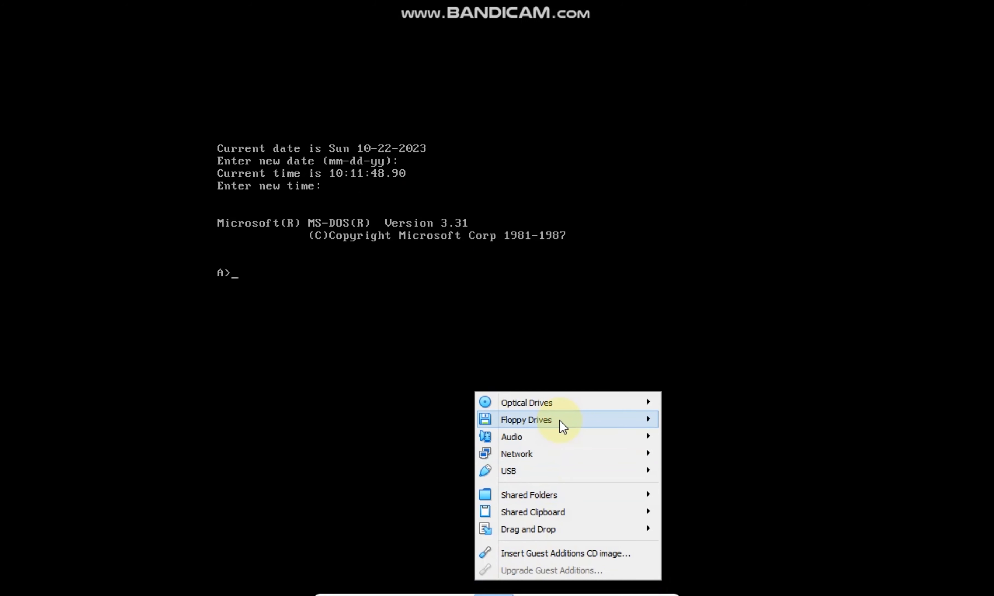
mouse_move(561, 425)
mouse_move(738, 422)
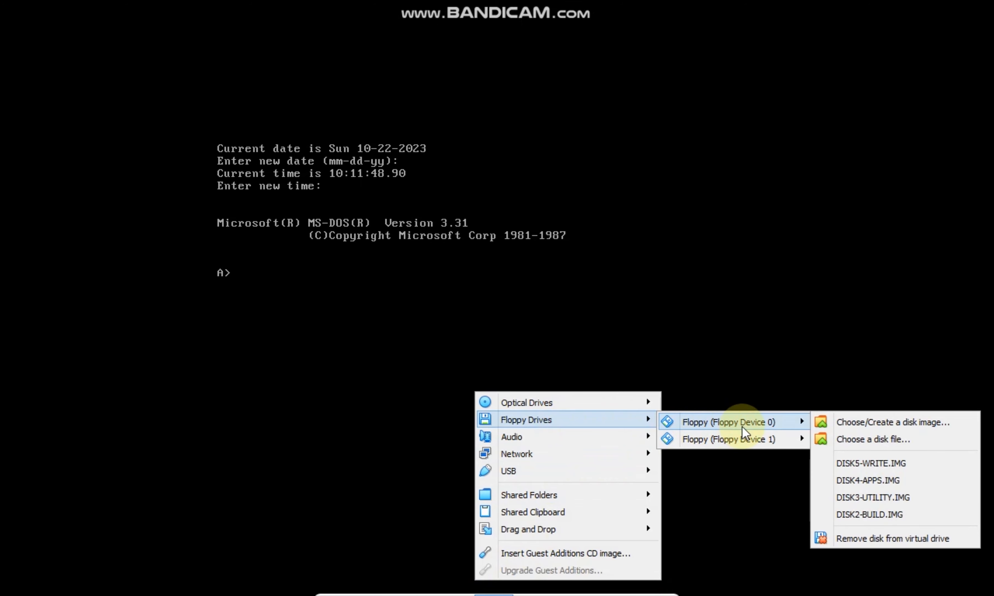
left_click(843, 440)
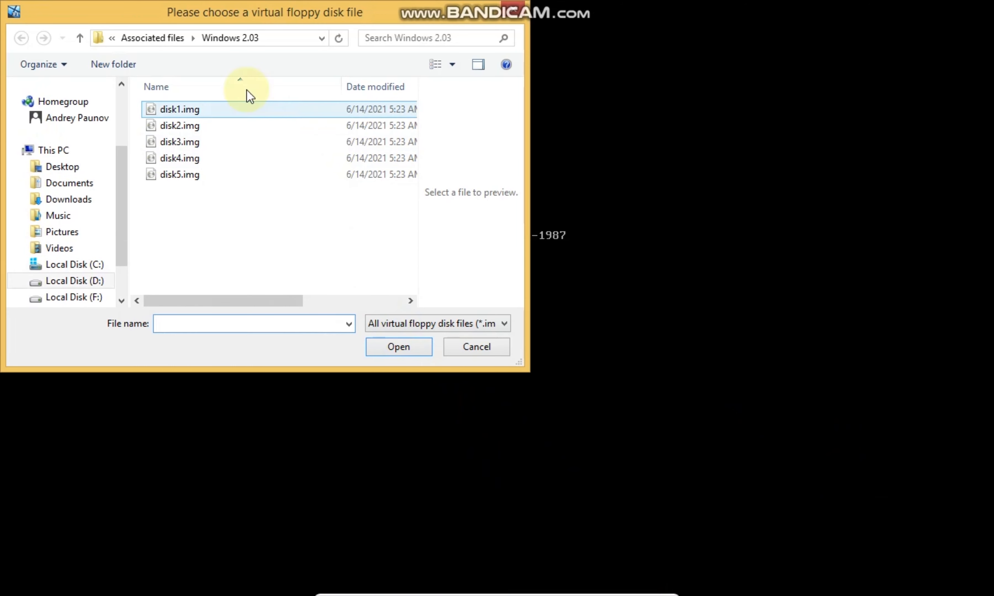
left_click(160, 41)
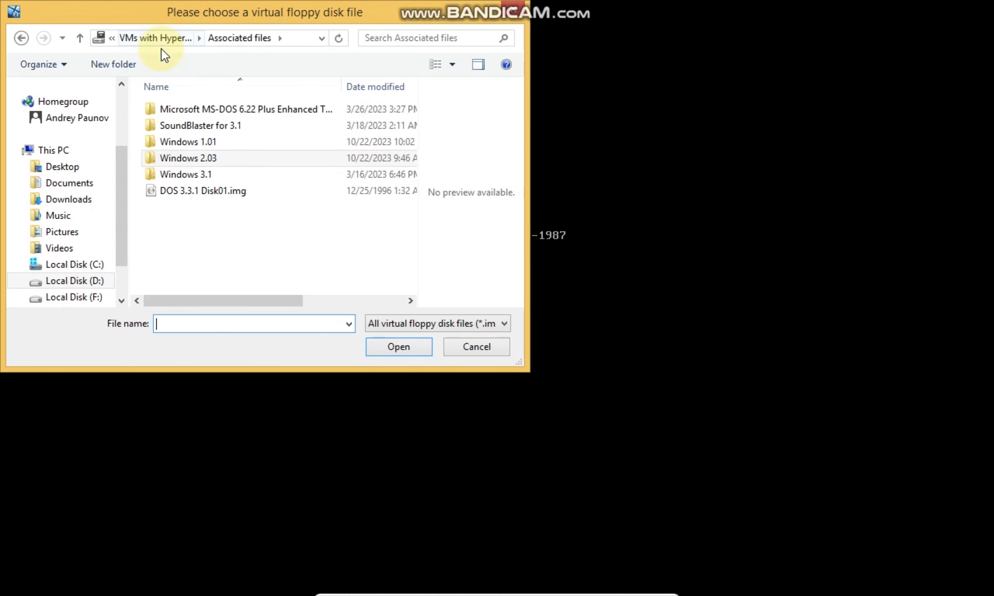
double_click(194, 141)
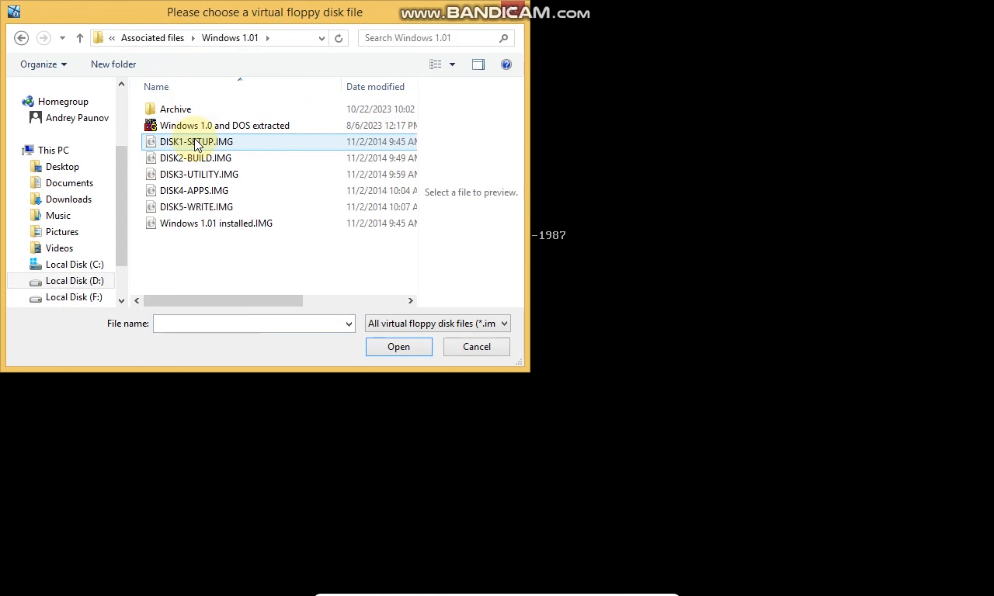
- Duplicate DISK1-SETUP.IMG in the Windows 1.01 folder and rename the copy DISK1-SETUP-PATCH.IMG
left_click(194, 141)
right_click(194, 141)
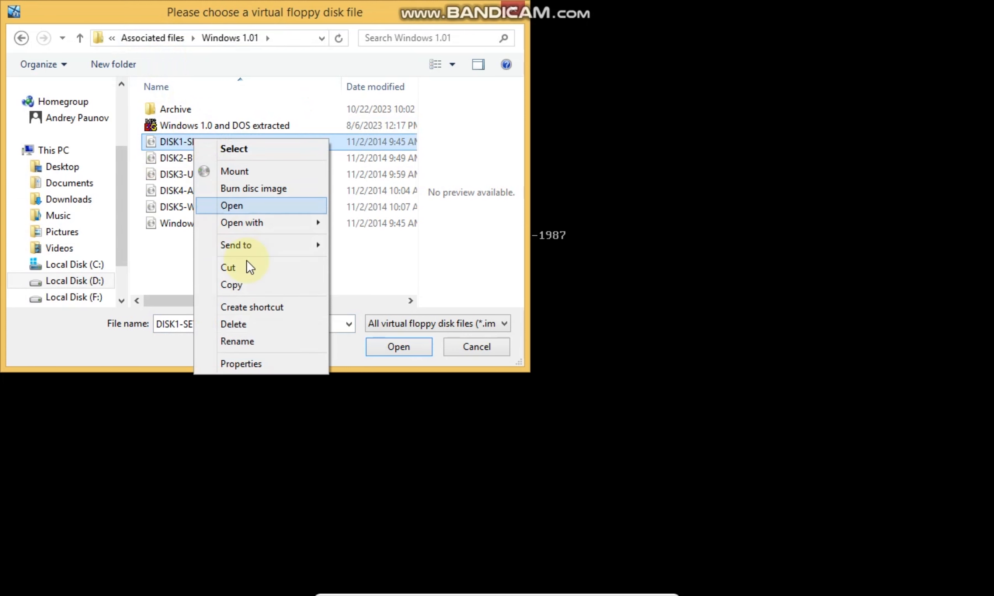
left_click(244, 282)
left_click(215, 269)
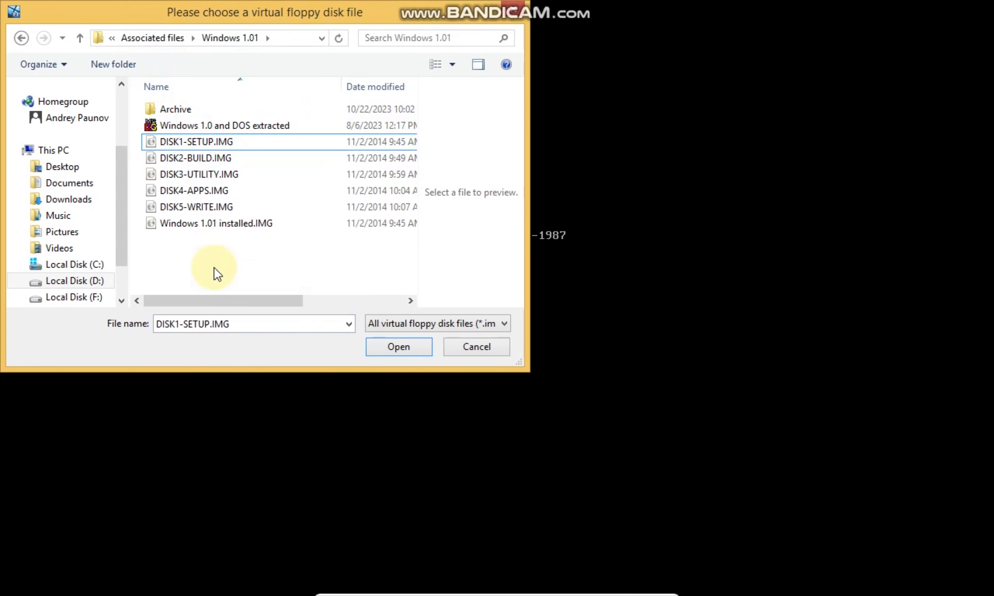
right_click(214, 268)
left_click(245, 350)
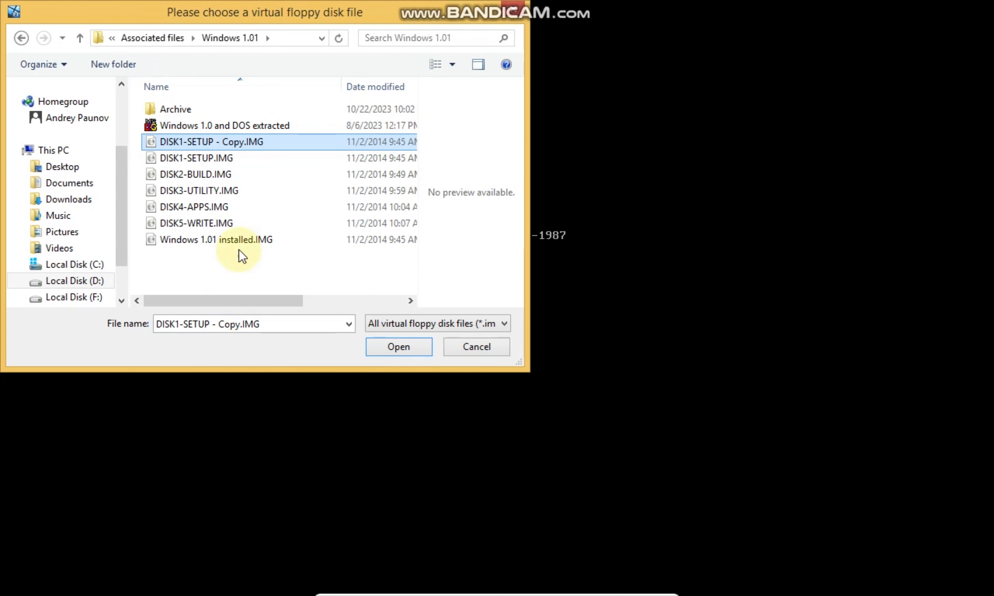
left_click(218, 142)
left_click_drag(244, 142, 216, 142)
type("-PATCH")
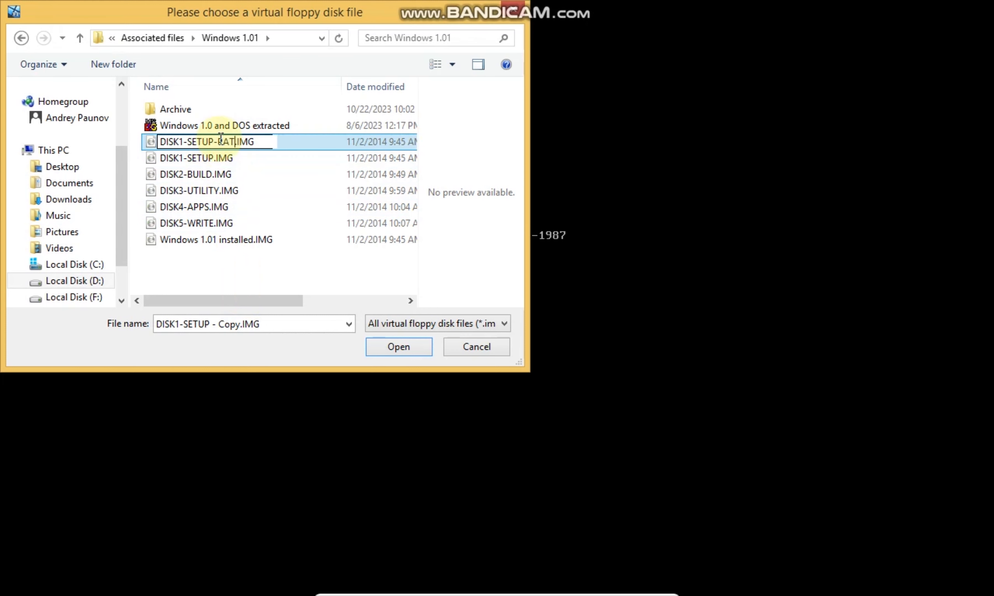
key("Return")
- Remove the Read-only attribute from DISK1-SETUP-PATCH.IMG in its file properties and apply the change
left_click(237, 158)
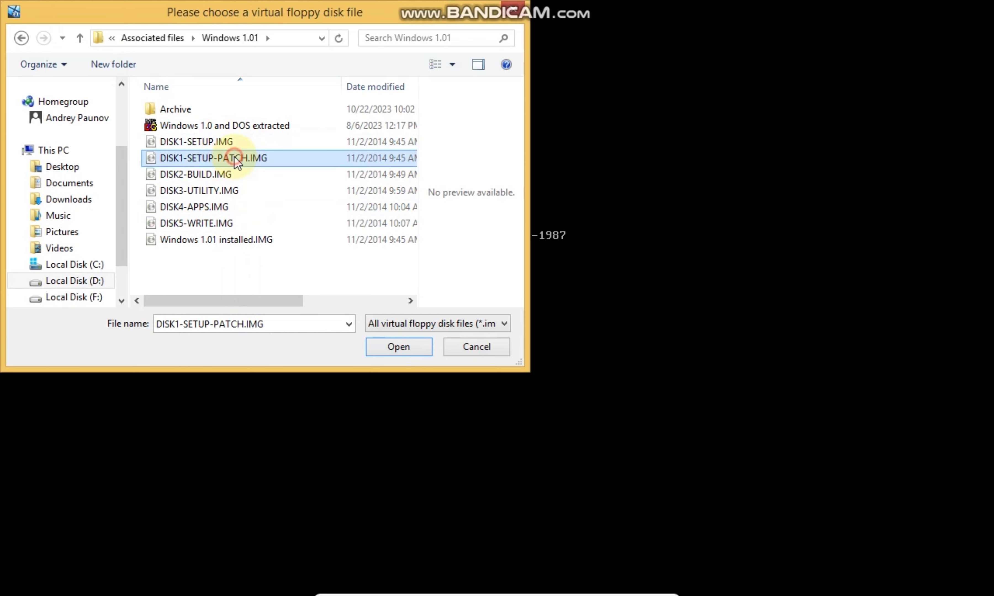
right_click(235, 157)
left_click(269, 379)
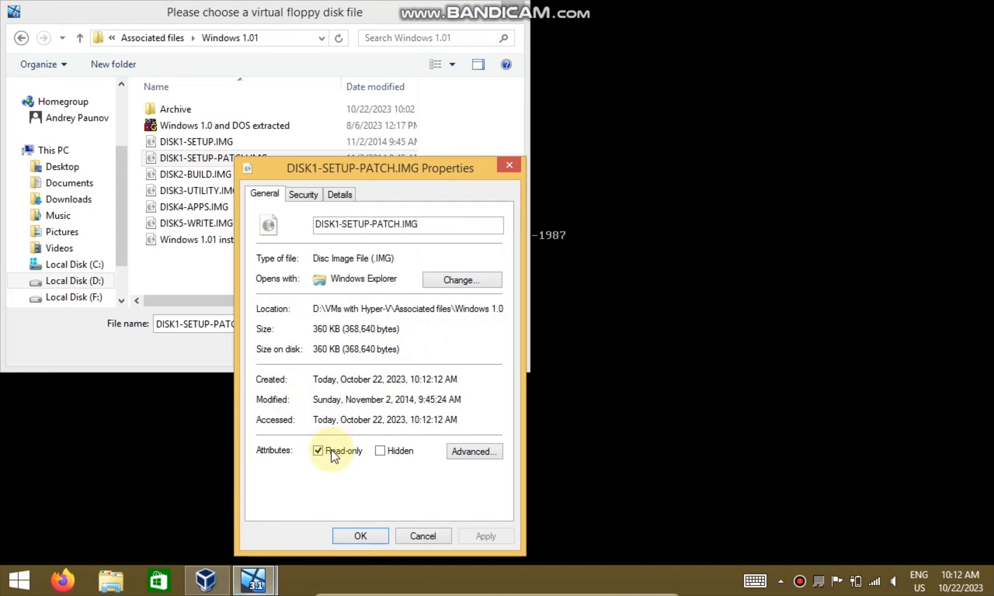
left_click(325, 450)
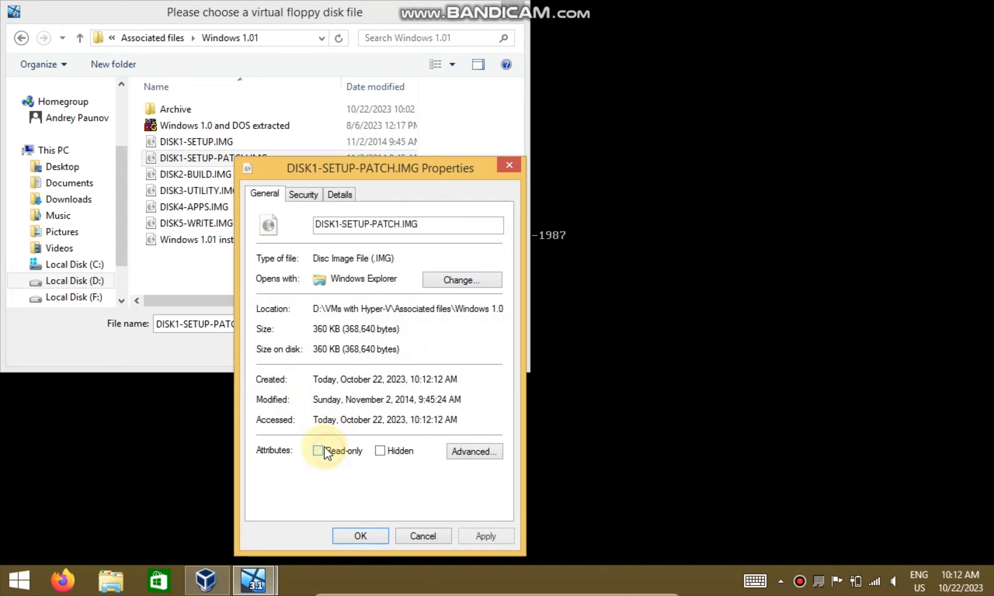
left_click(485, 536)
left_click(383, 536)
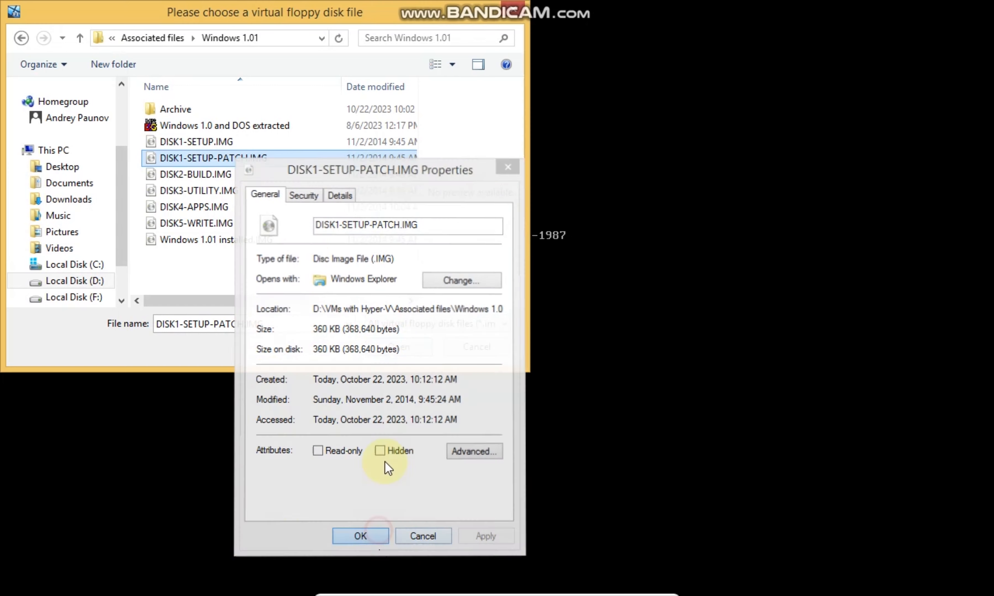
- Insert DISK1-SETUP-PATCH.IMG into Floppy Device 0
left_click(218, 160)
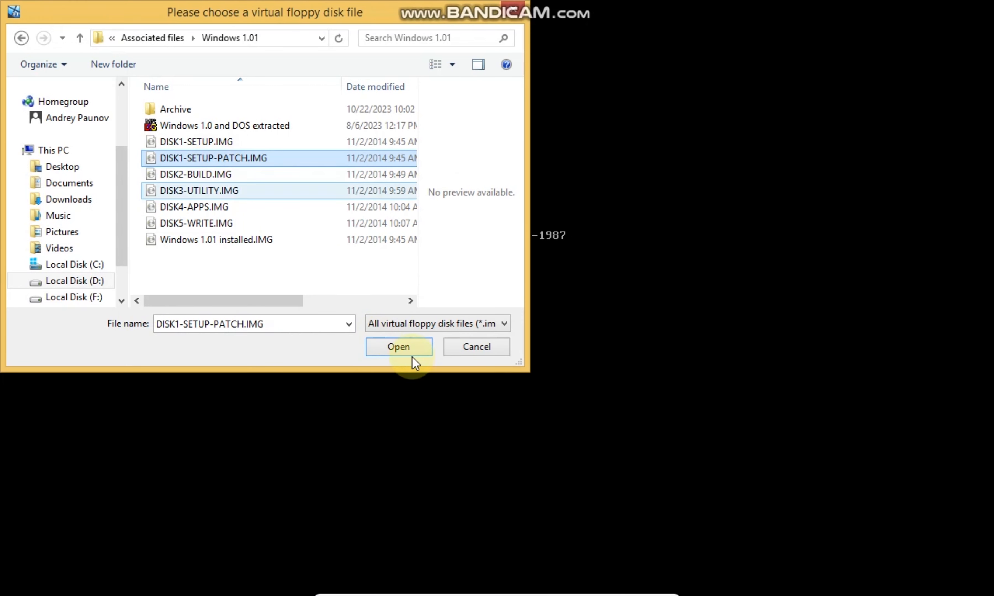
key("Escape")
left_click(406, 346)
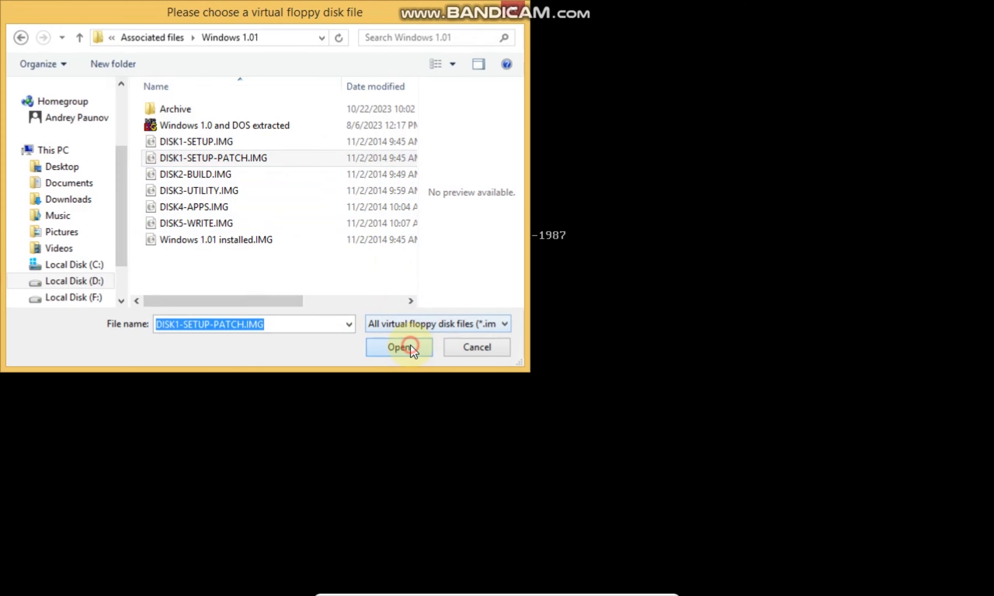
- Look up the directory entries of MOUSE.DRV on drive B and NOMOUSE.DRV on drive A
type("dir")
key("Return")
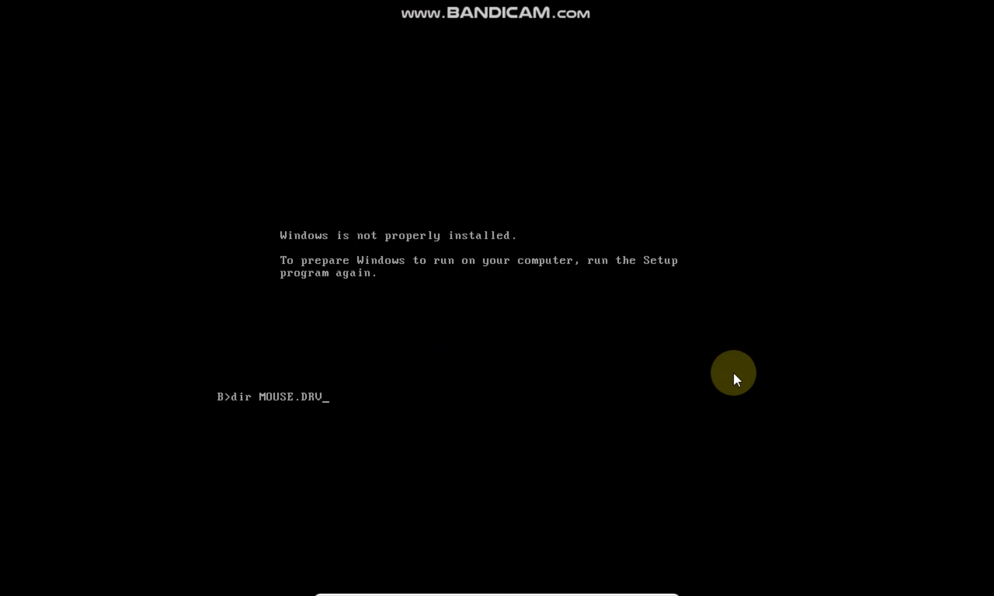
key("Return")
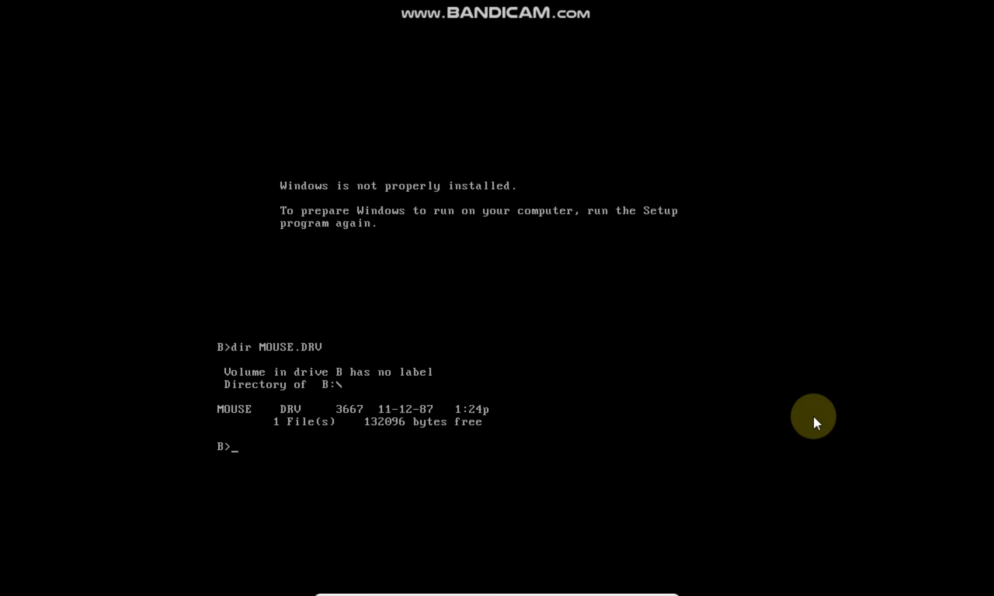
key("Return")
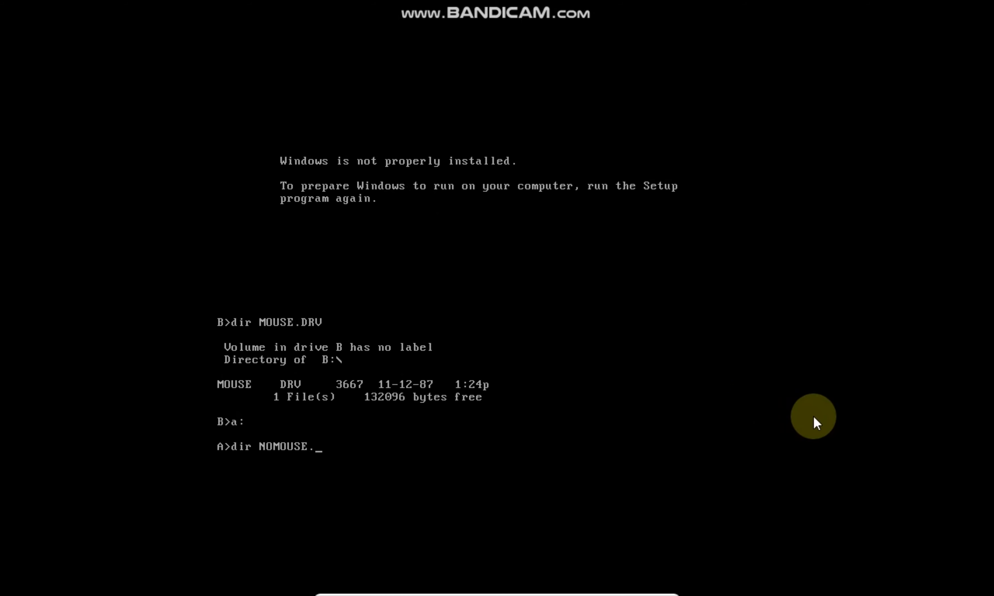
type("dir NOMOUSE.DRV")
key("Return")
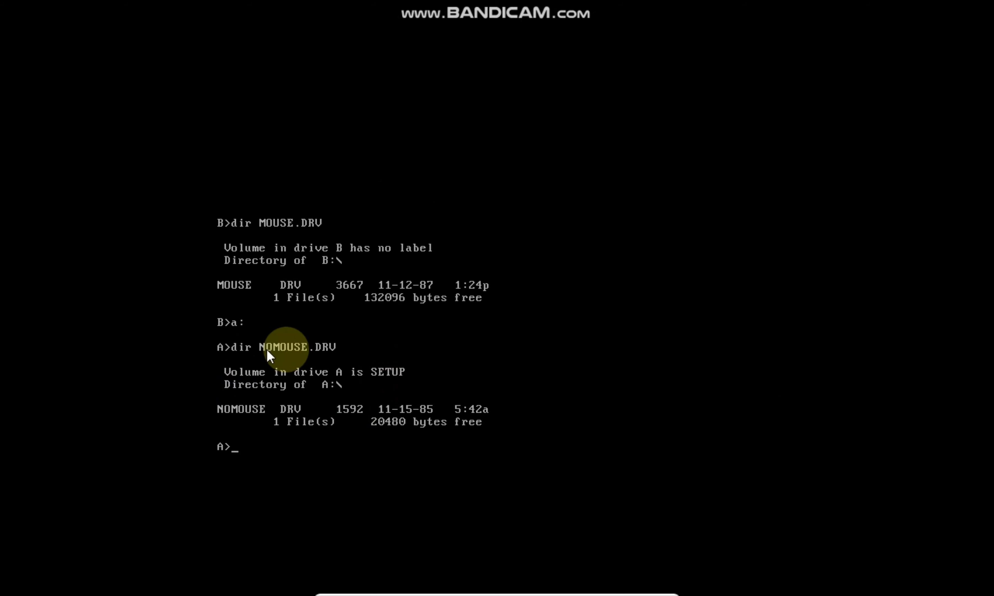
- From drive B, overwrite the setup disk's driver by copying MOUSE.DRV to a:\NOMOUSE.DRV
type("b:")
key("Return")
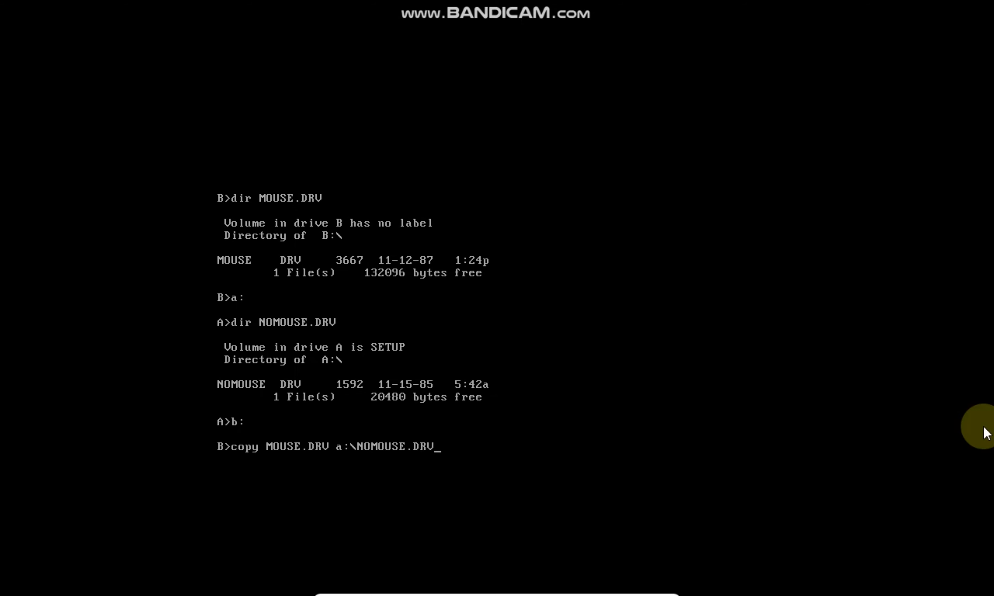
key("Return")
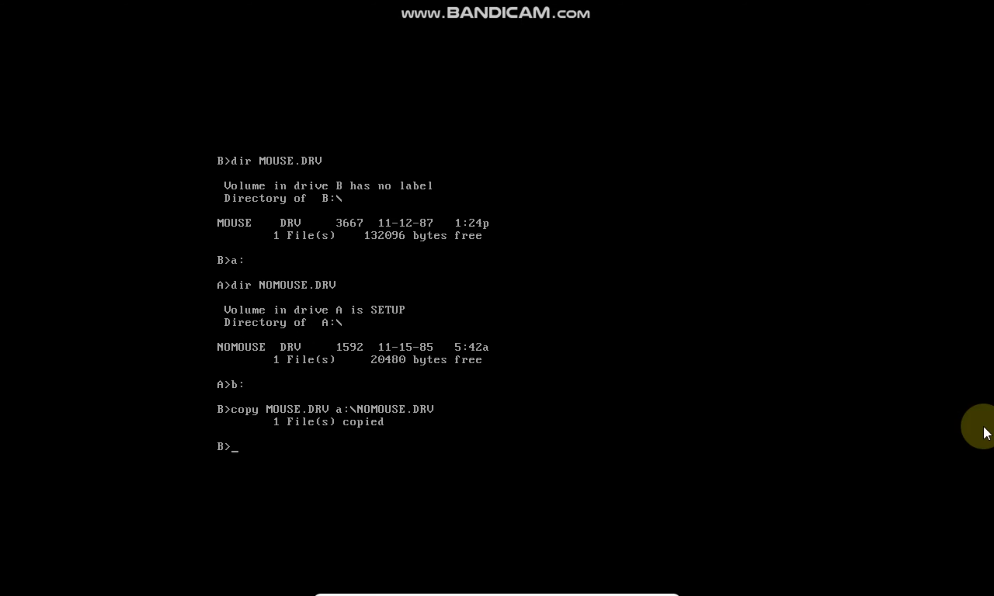
- Switch to drive A and try to start Windows with the win command
type("a:")
key("Return")
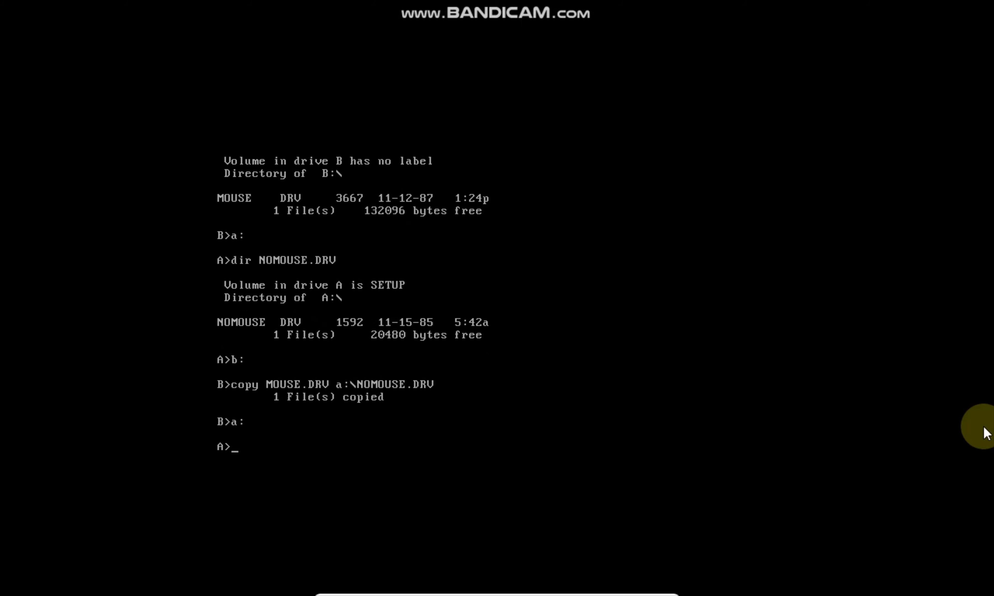
type("win")
key("Return")
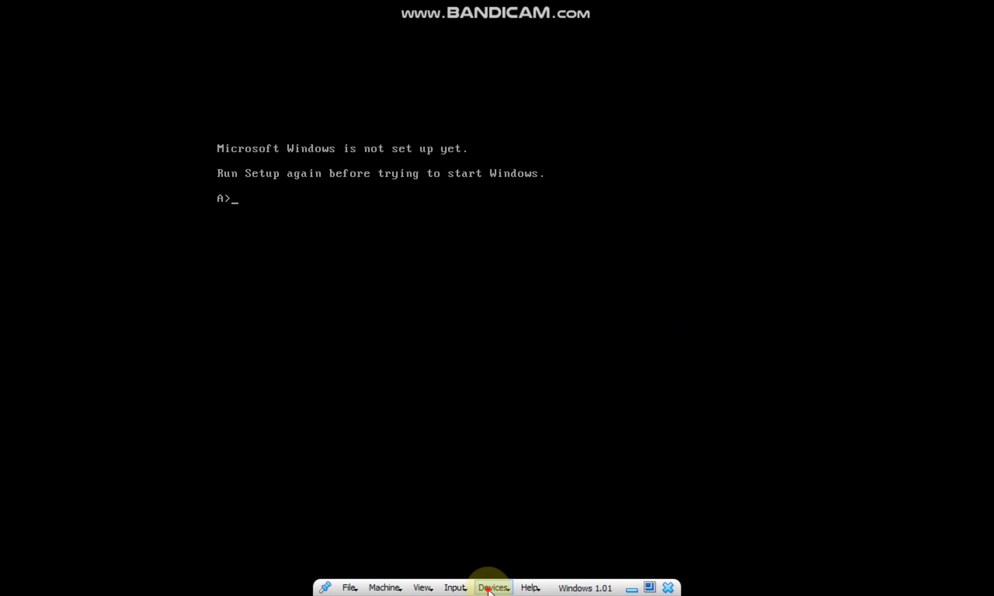
- Insert DOS 3.3.1 Disk01.img from Associated files into Floppy Device 0 and list the files on drive A
left_click(492, 588)
mouse_move(524, 420)
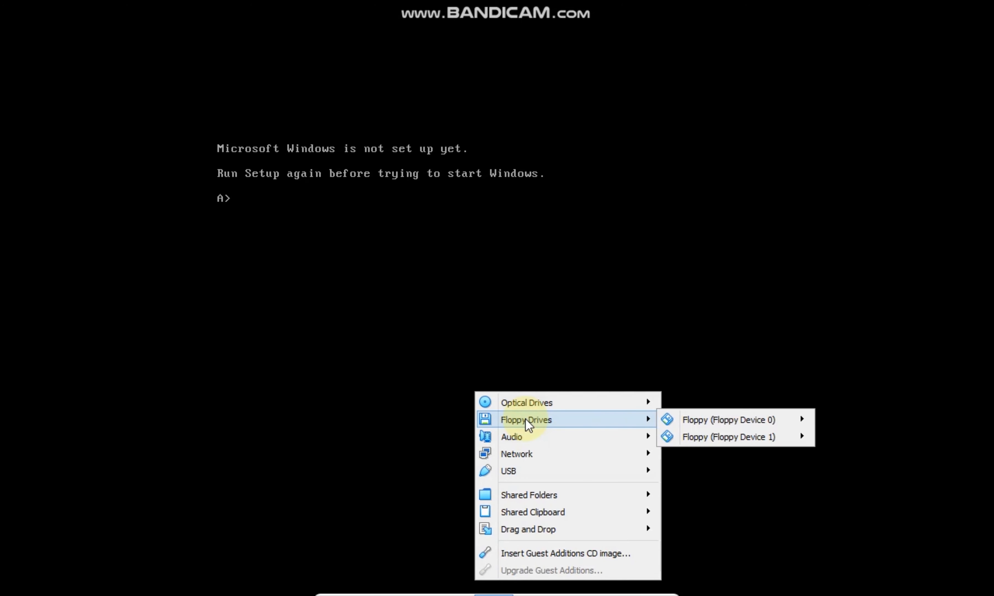
mouse_move(798, 420)
left_click(867, 440)
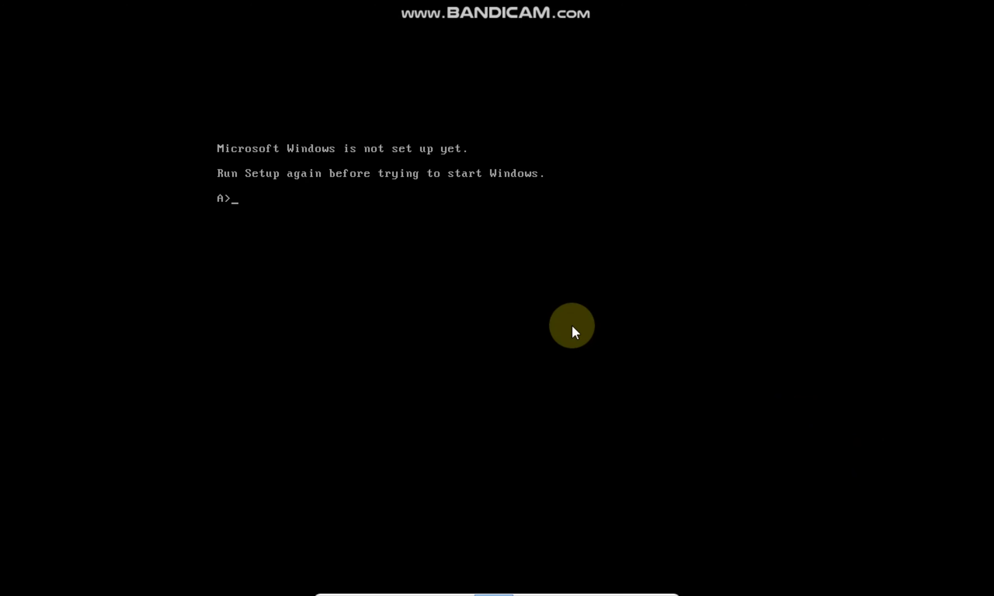
left_click(170, 45)
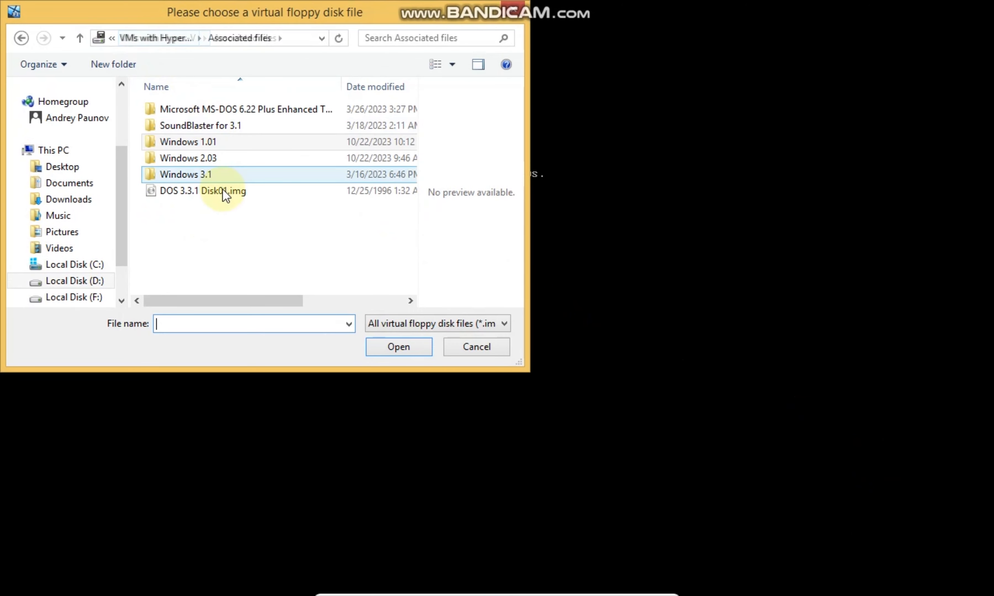
double_click(222, 193)
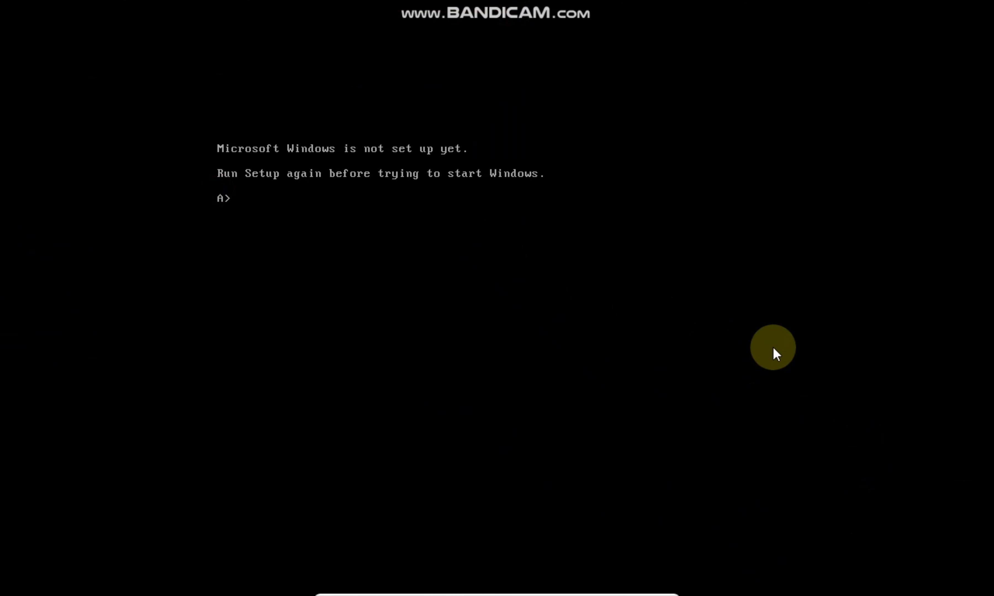
type("dir")
key("Return")
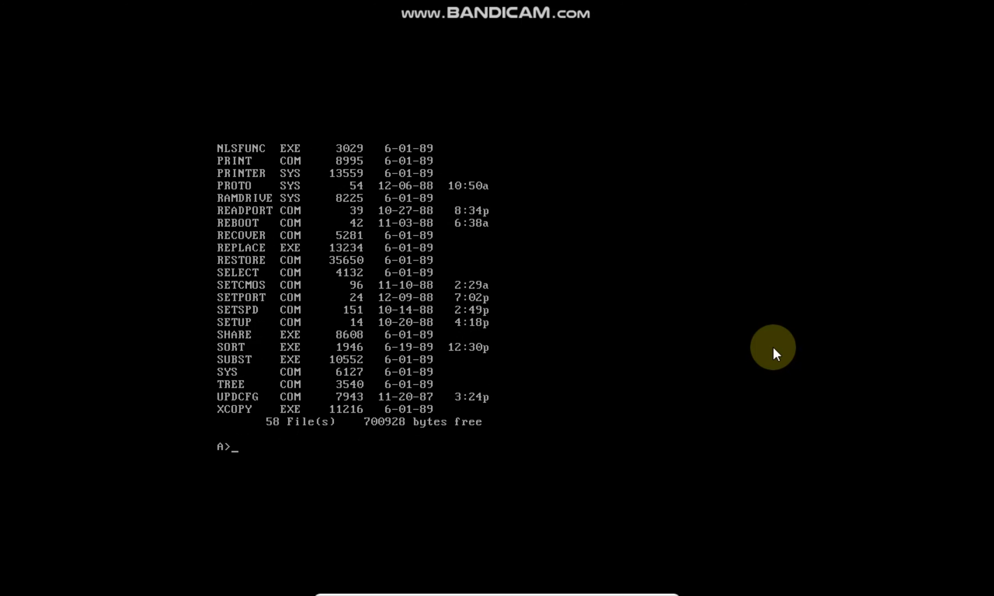
- Run fdisk to create an active primary DOS partition of maximum size on fixed disk 1, and restart the machine
type("fdisk")
key("Return")
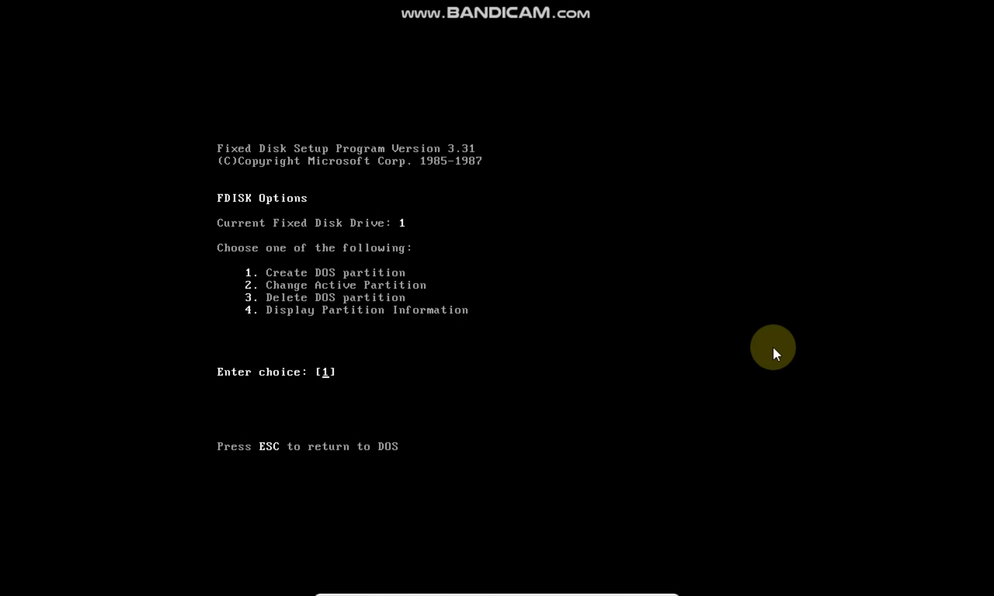
key("Return")
key("Return")
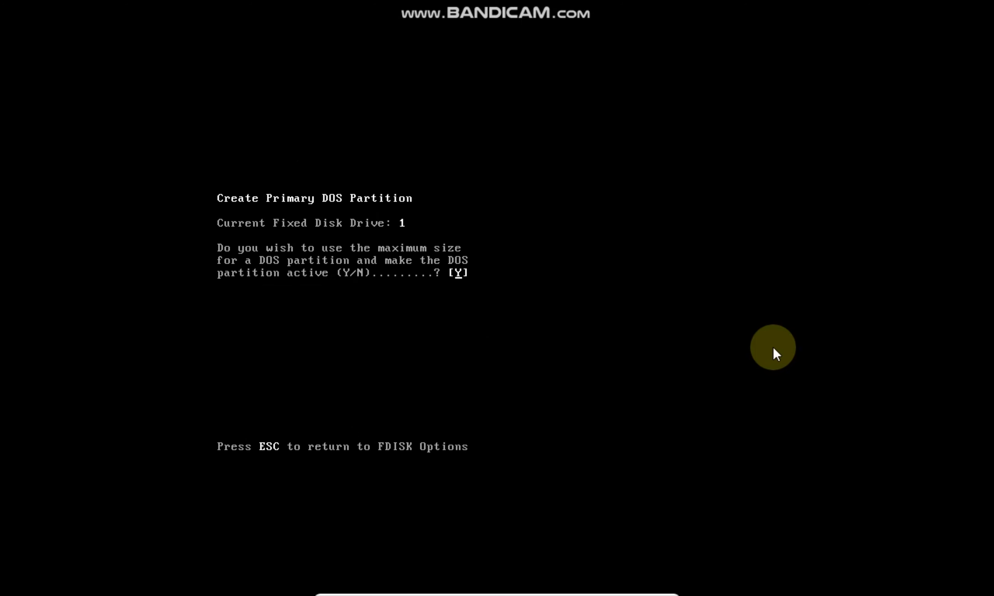
key("Return")
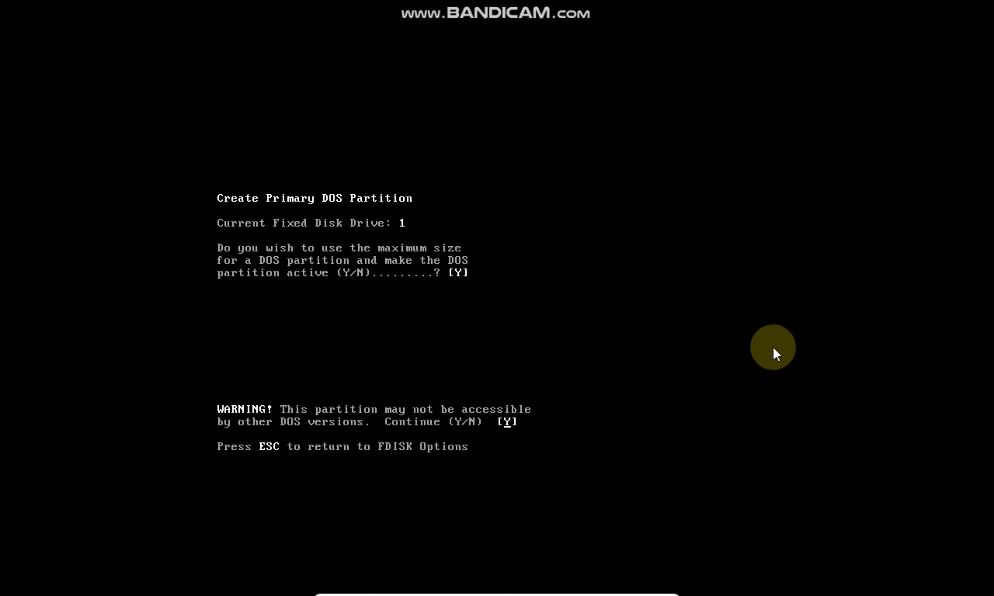
key("Return")
key("Return")
- Confirm the partition creation, accept the current date and time after the restart, and format drive C:
key("Return")
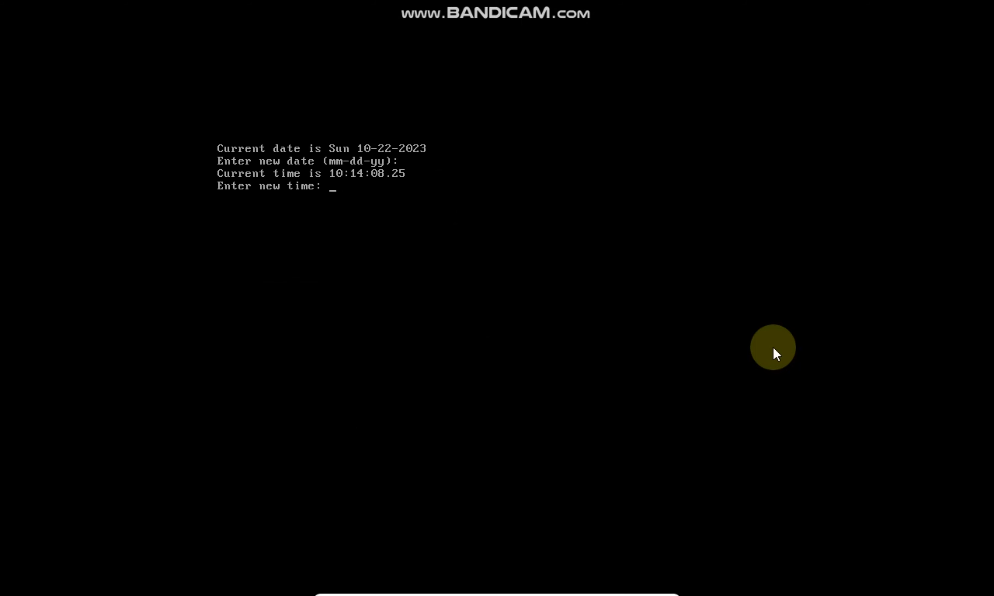
key("Return")
type("forma")
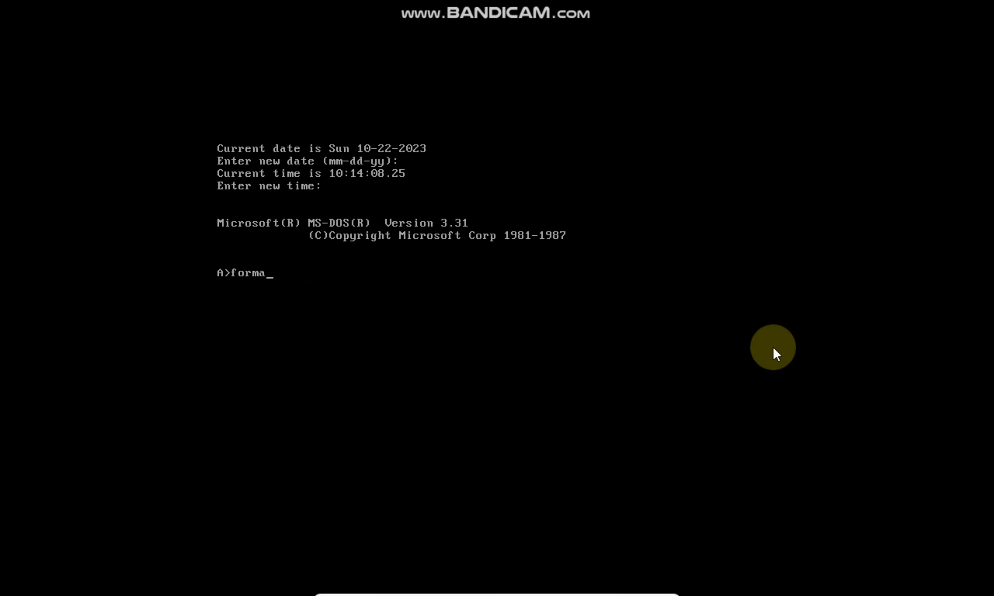
type("t C:")
key("Return")
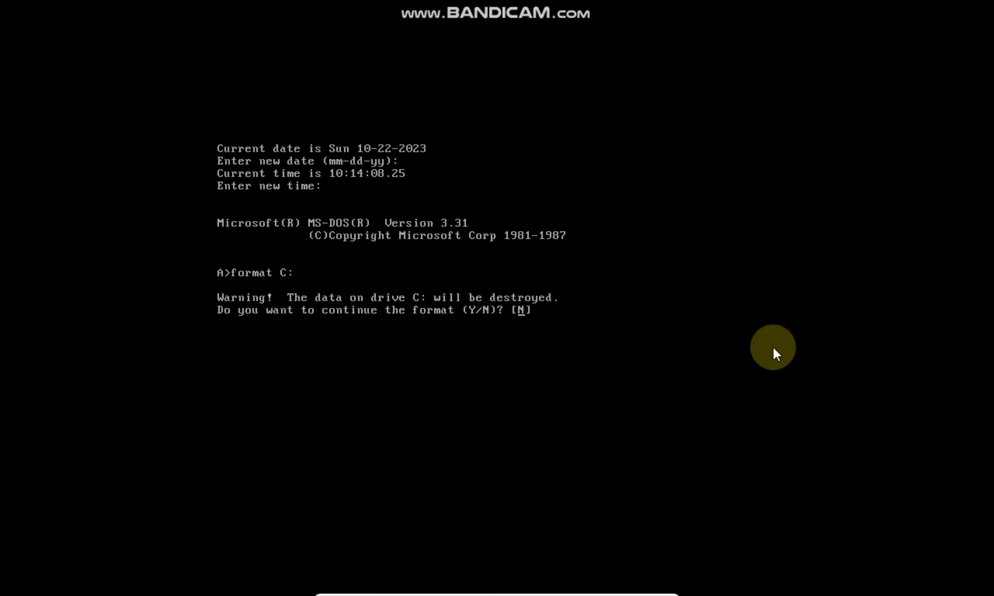
type("y")
key("Return")
key("Return")
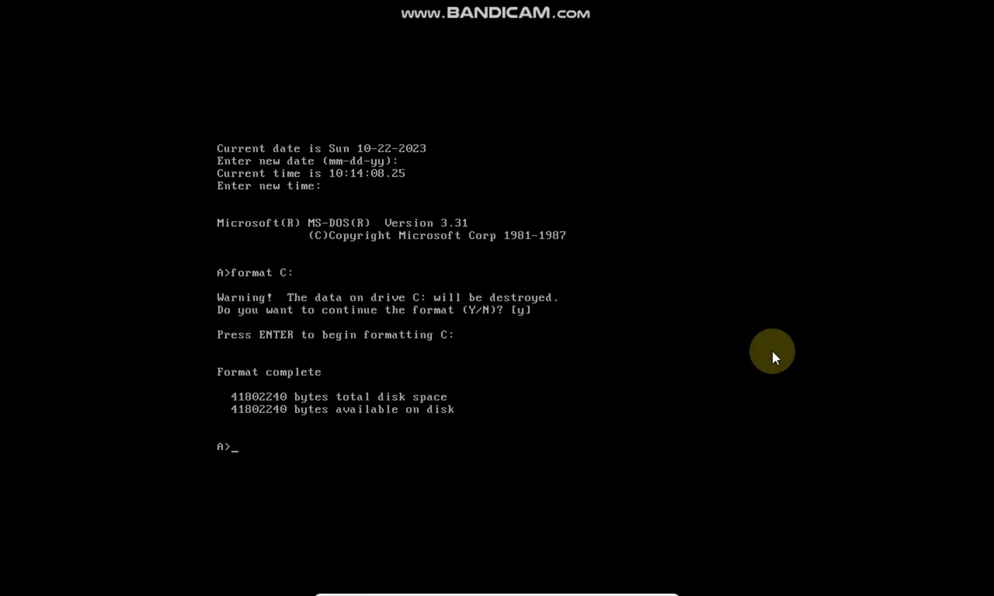
- Insert DISK1-SETUP-PATCH.IMG into Floppy Device 1
mouse_move(399, 588)
left_click(490, 589)
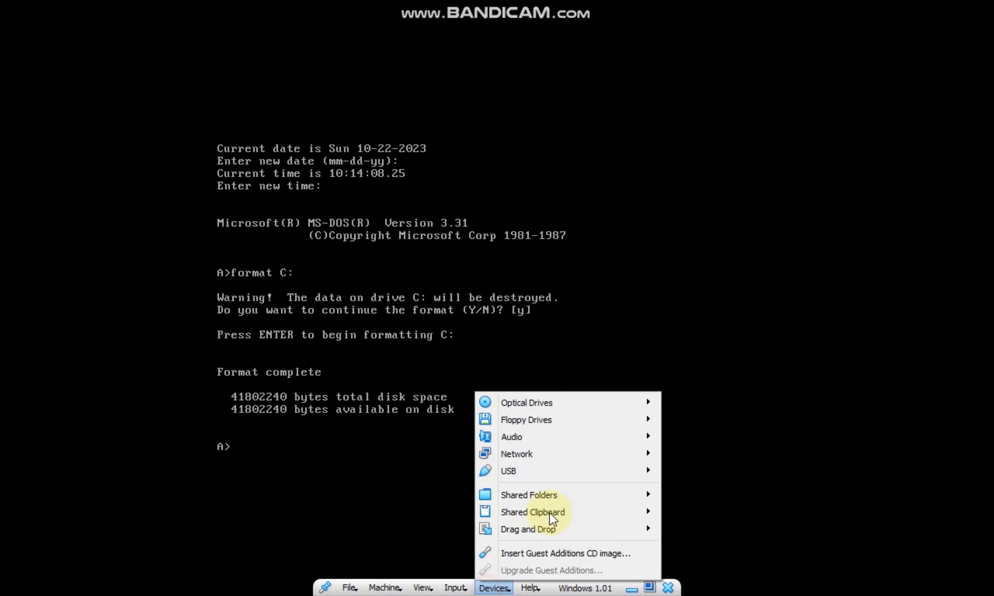
mouse_move(544, 422)
mouse_move(697, 441)
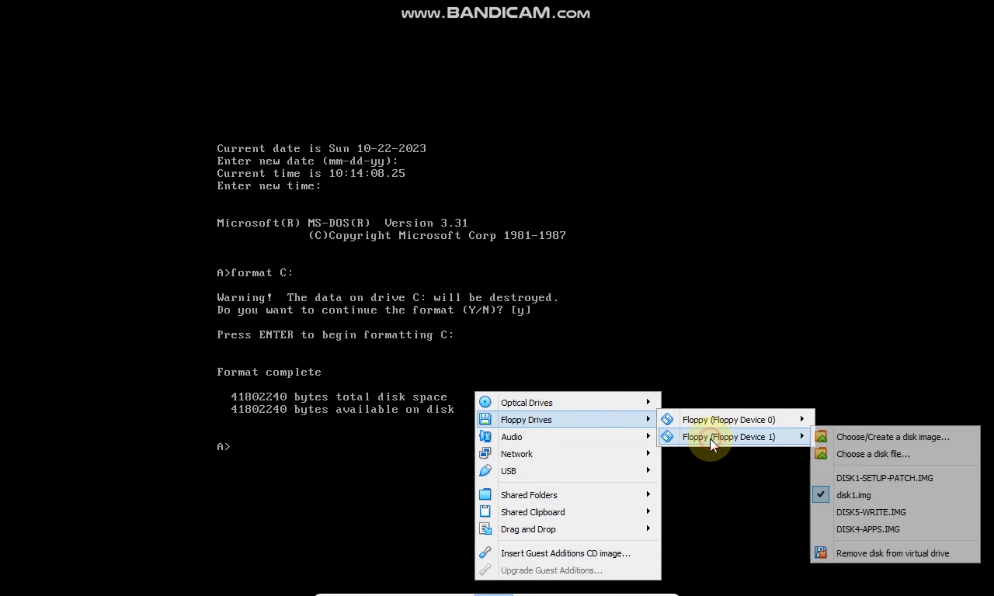
left_click(873, 478)
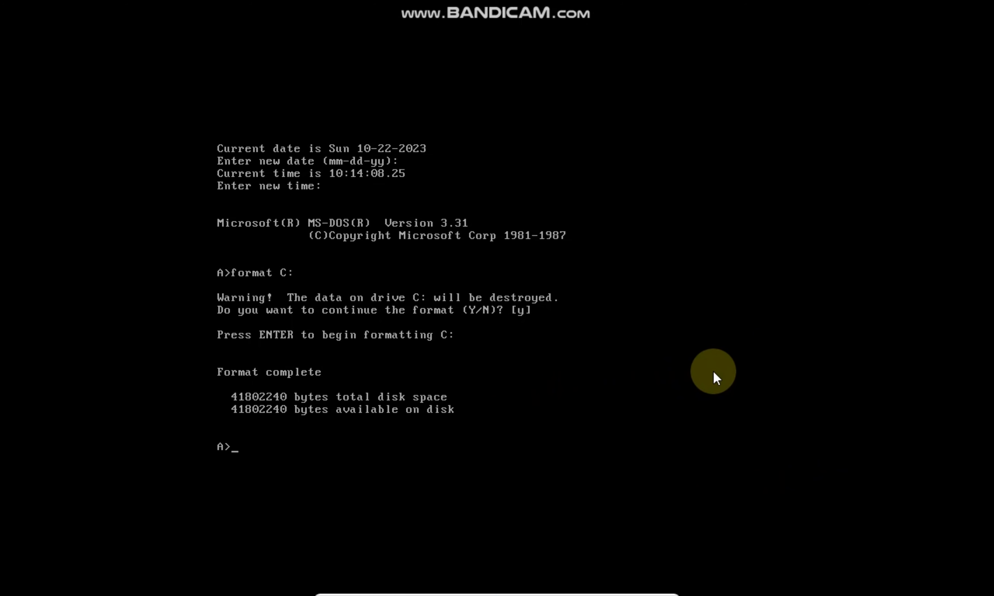
- Try to run setup from drive A and abort the command
type("setup")
key("Return")
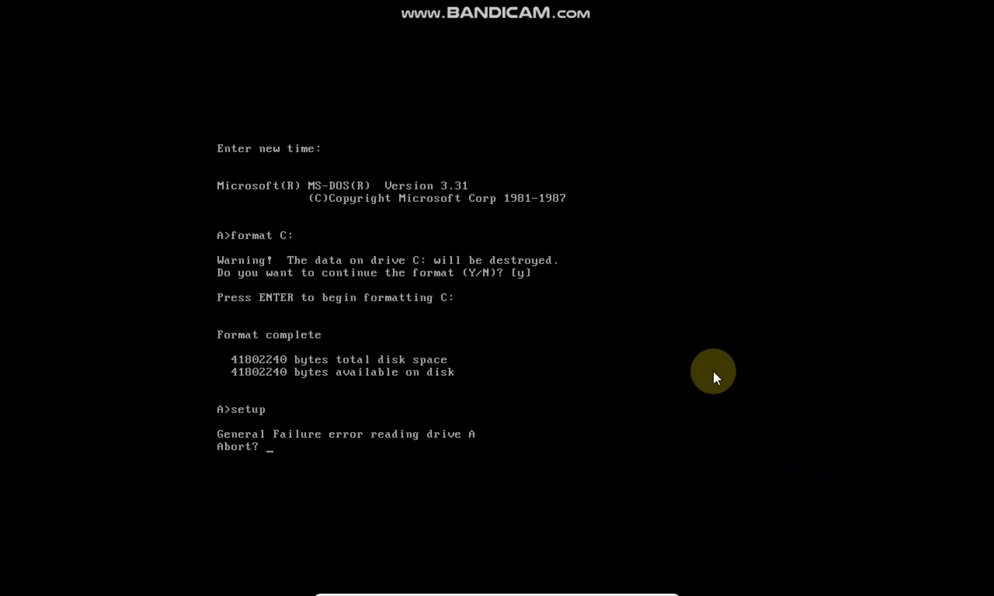
key("Escape")
key("a")
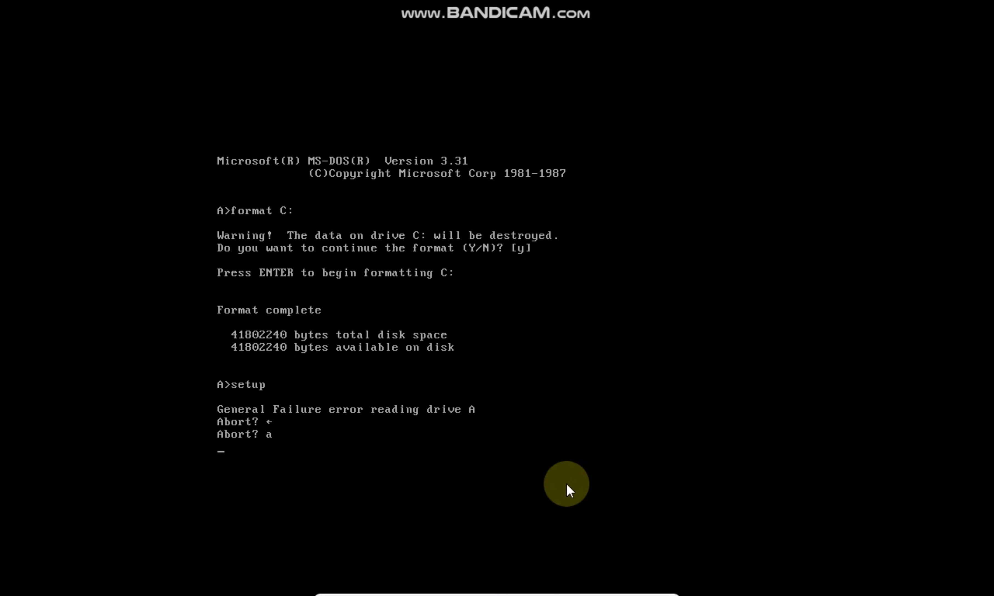
- Insert the DOS floppy image into Floppy Device 0 again and get back to the drive A prompt
left_click(489, 589)
mouse_move(568, 418)
mouse_move(727, 419)
left_click(851, 435)
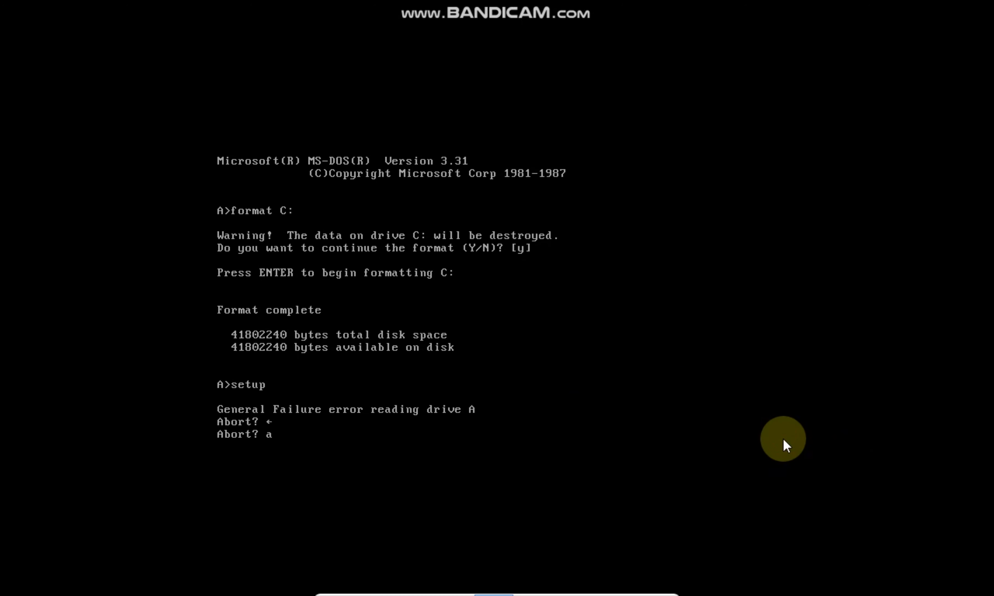
double_click(218, 143)
mouse_move(499, 580)
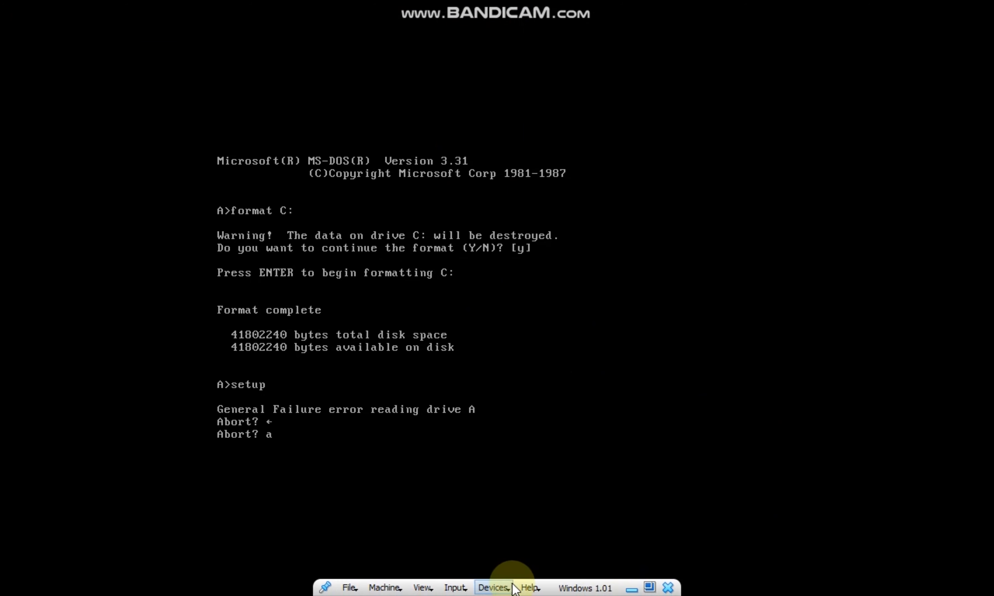
left_click(454, 587)
mouse_move(481, 545)
left_click(613, 501)
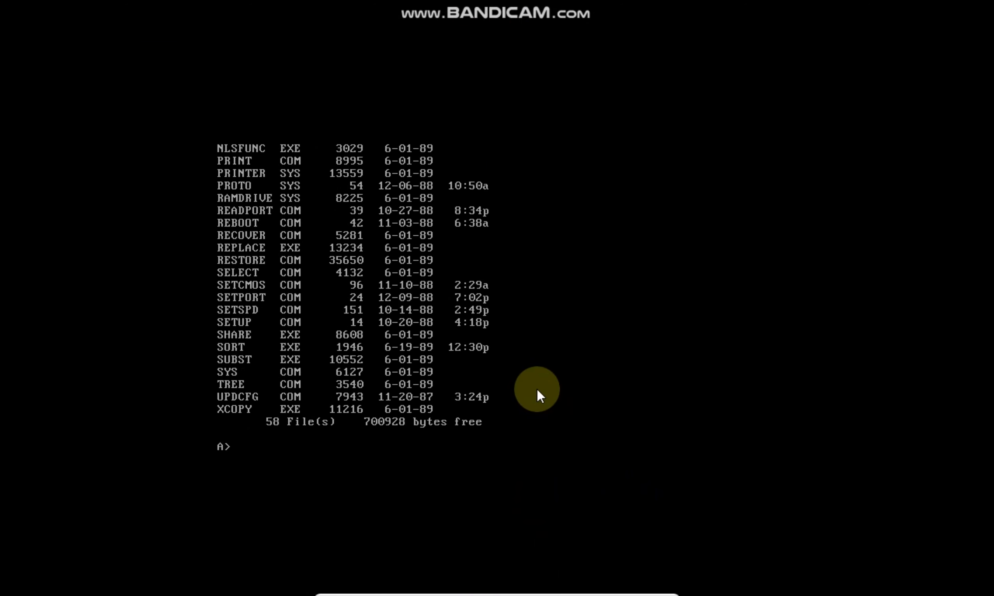
- Switch to drive B and run setup, choosing a hard disk installation in the C:\WINDOWS directory
type("b:")
key("Return")
type("setup")
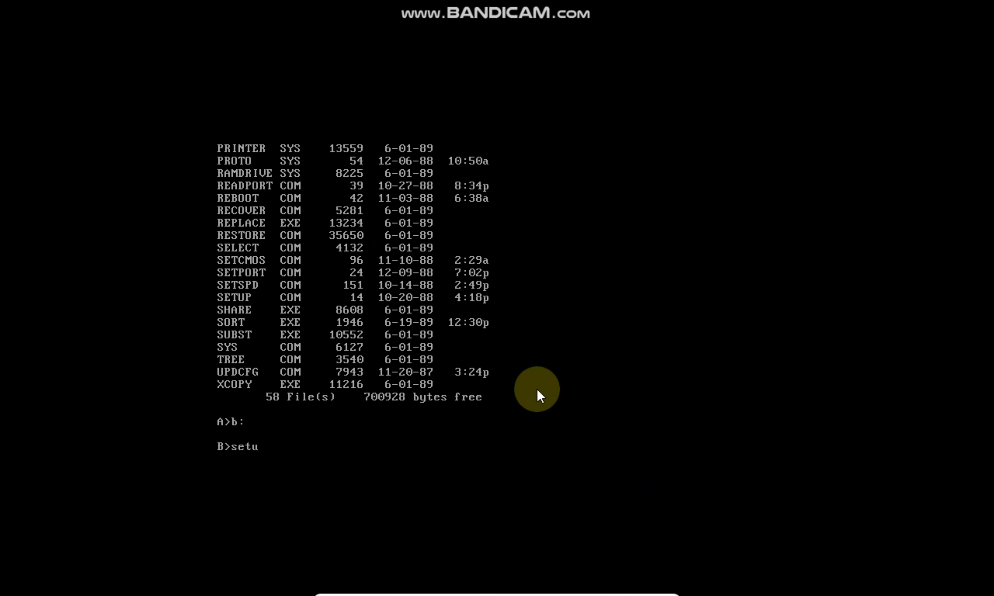
key("Return")
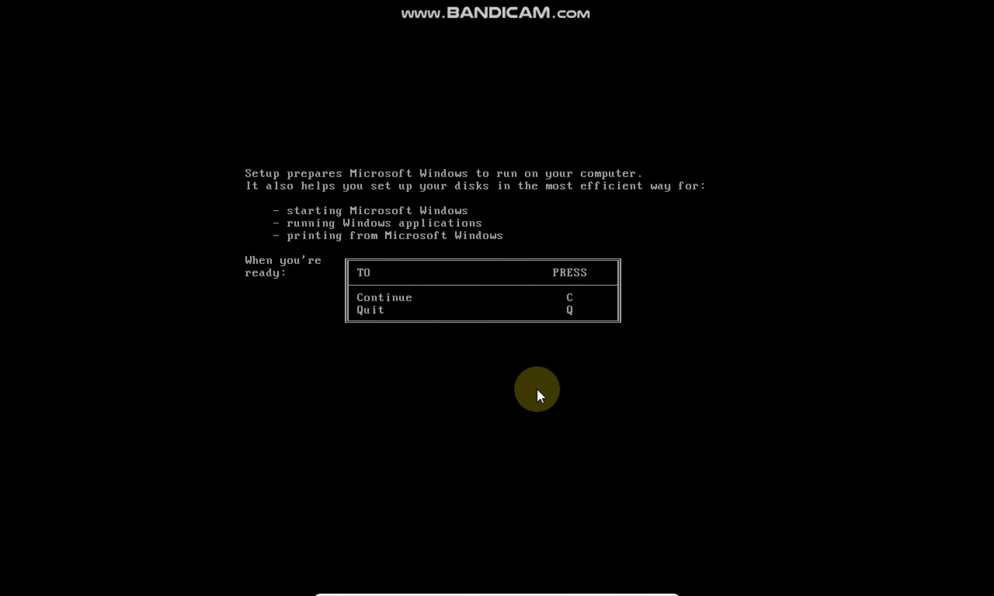
key("c")
key("h")
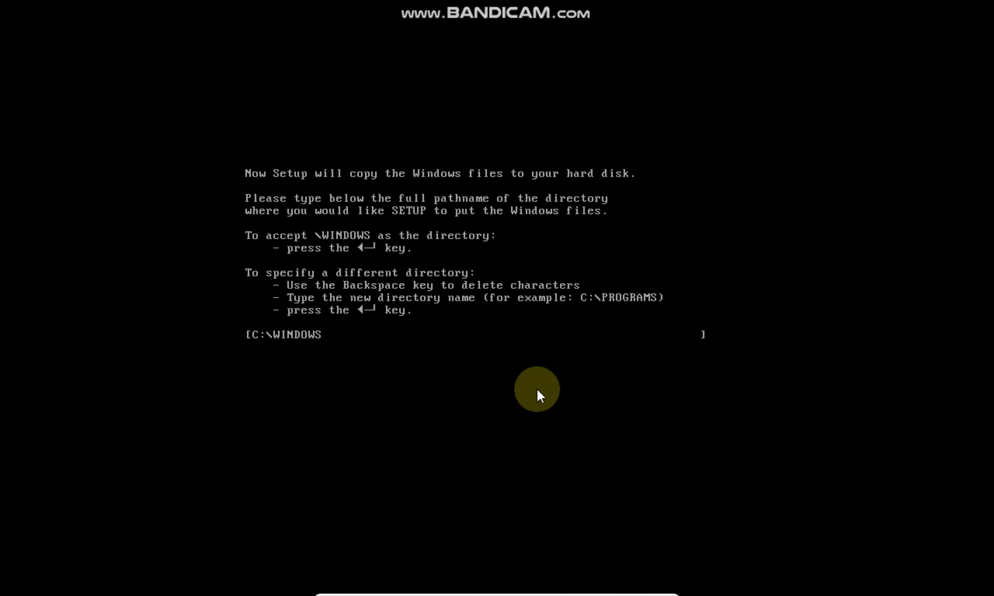
key("Return")
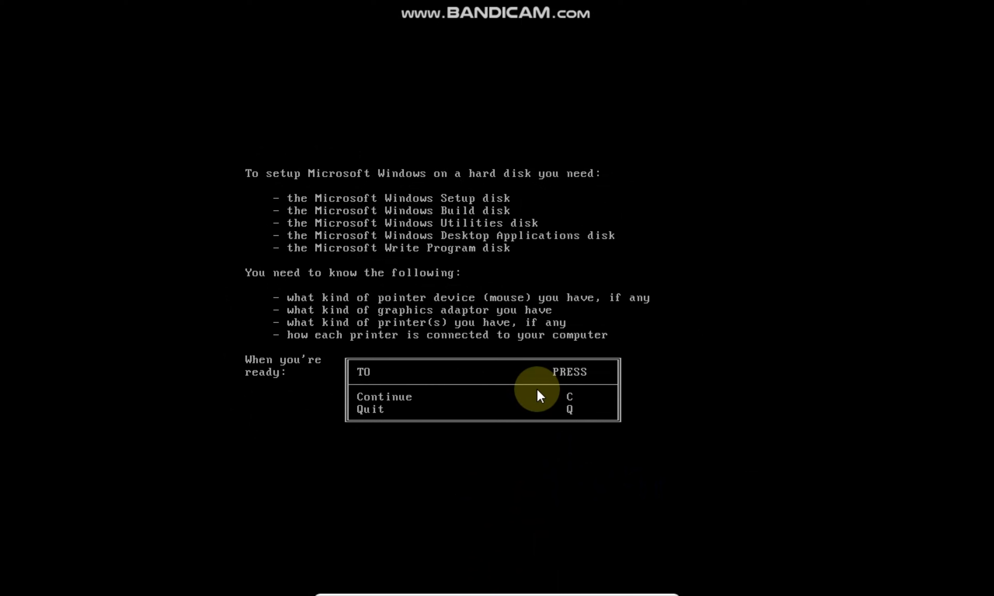
- Continue Setup with No pointing device and EGA (more than 64K) with Enhanced Color Display as the graphics adapter
key("c")
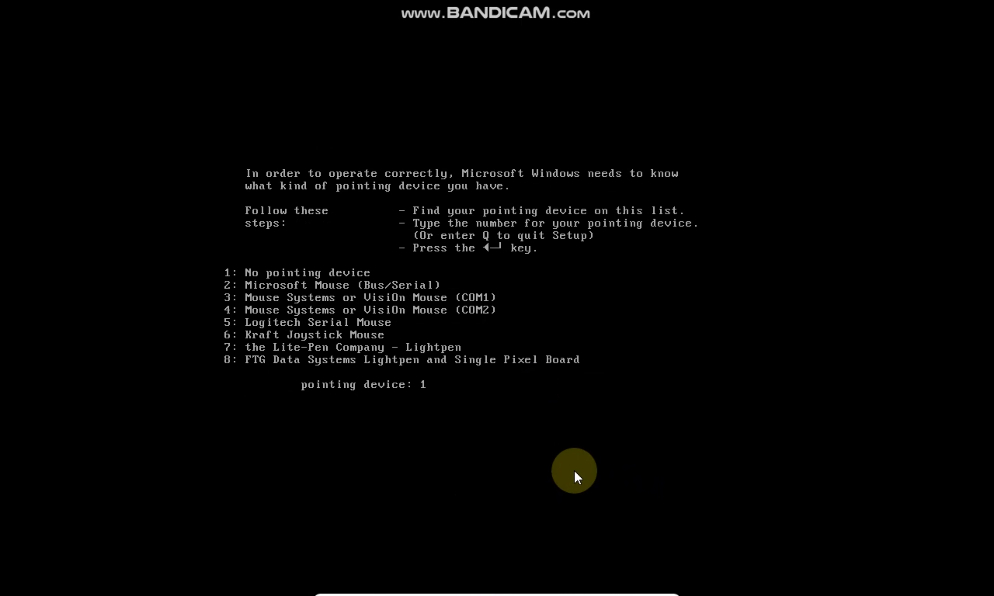
key("Return")
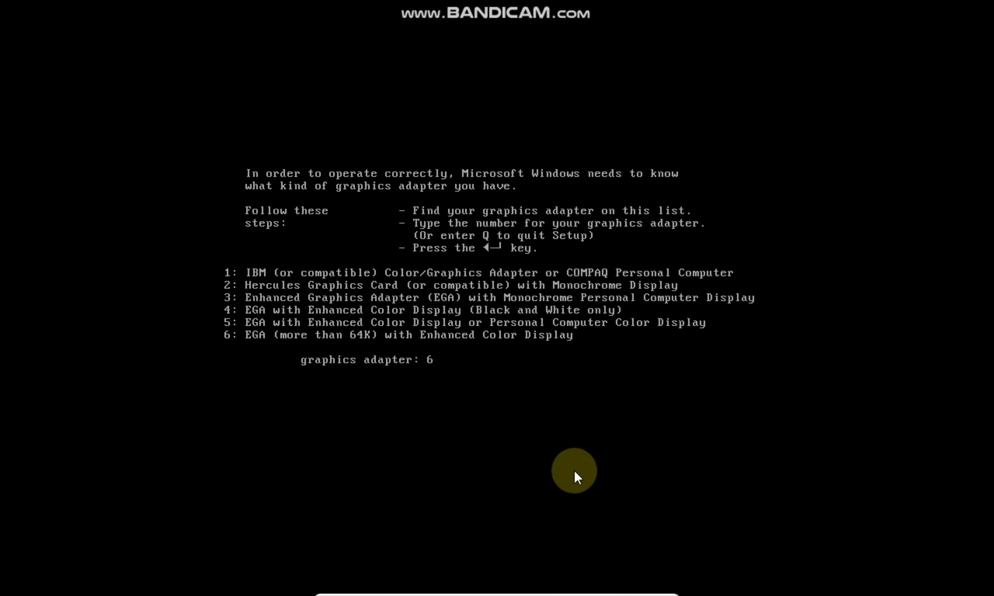
type("6")
key("Return")
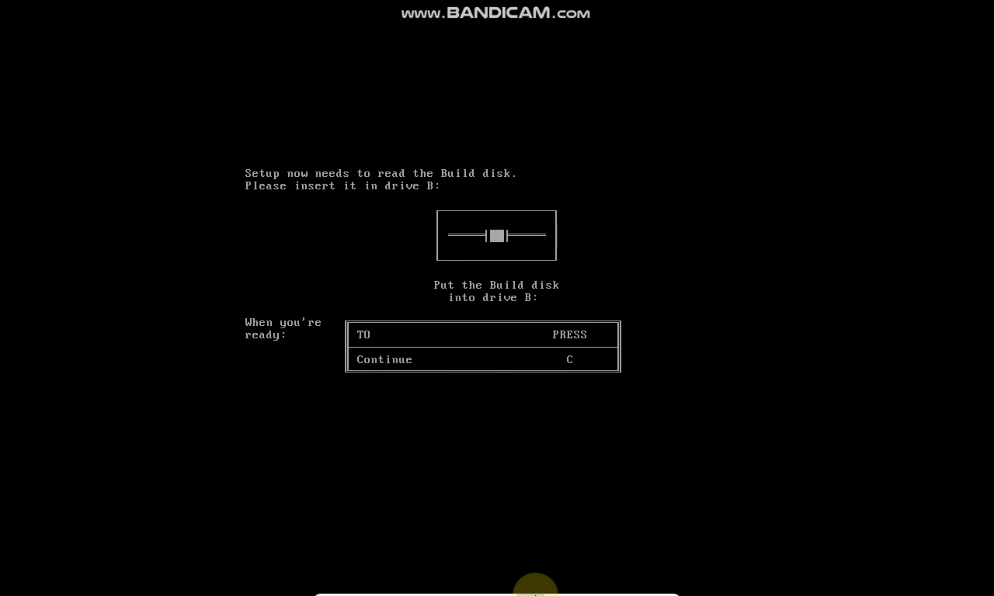
- Supply the Build, Utilities, Desktop Applications and Write disk images in drive B when Setup asks, ending with DISK5-WRITE.IMG
left_click(488, 584)
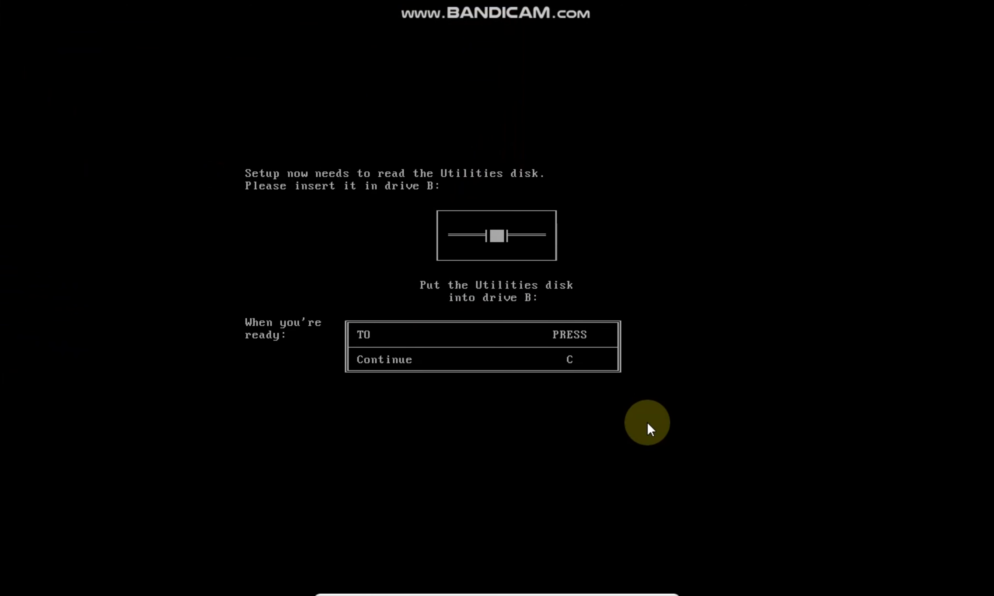
left_click(488, 585)
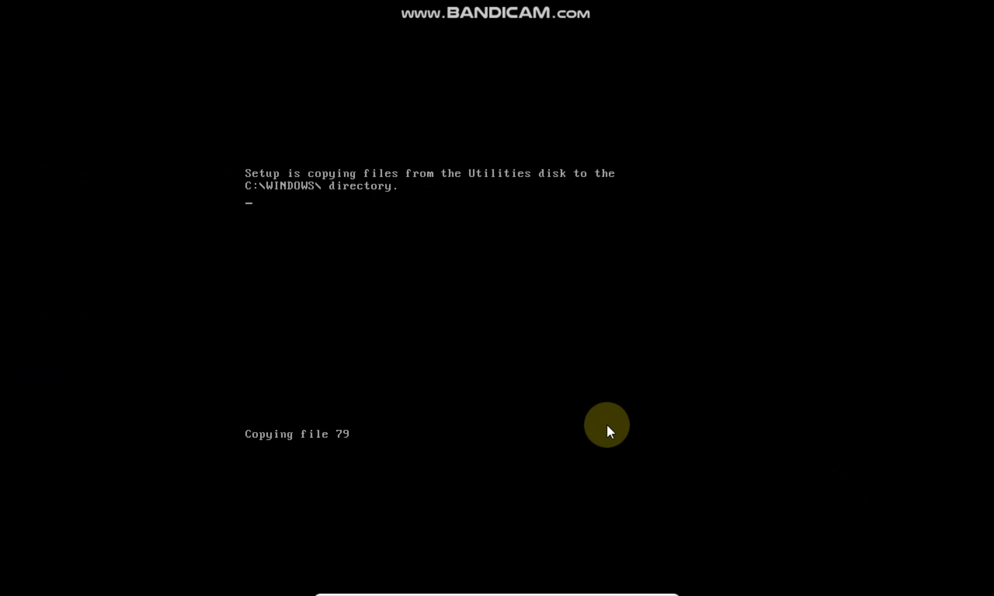
left_click(490, 589)
left_click(820, 436)
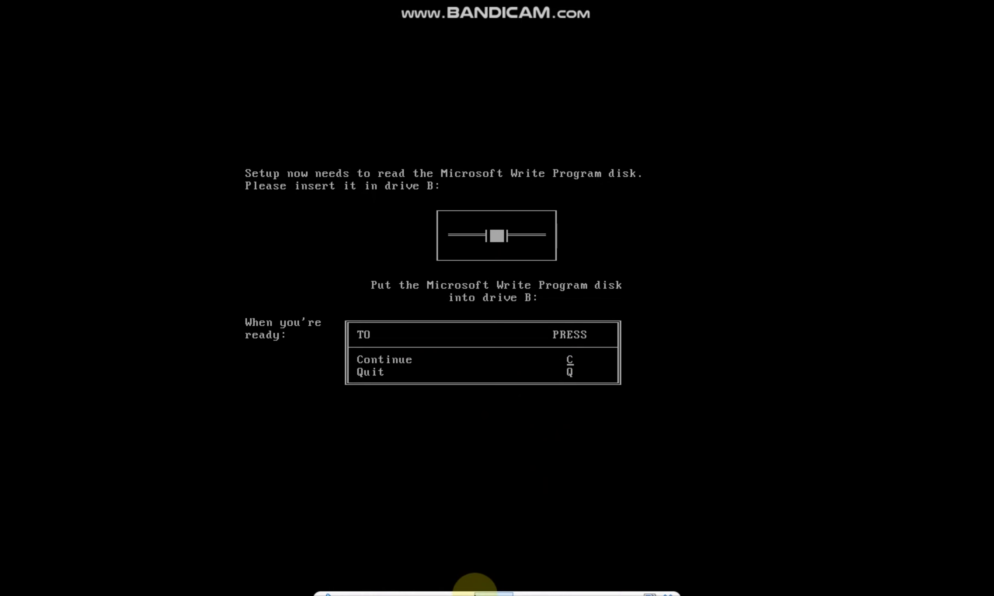
left_click(476, 592)
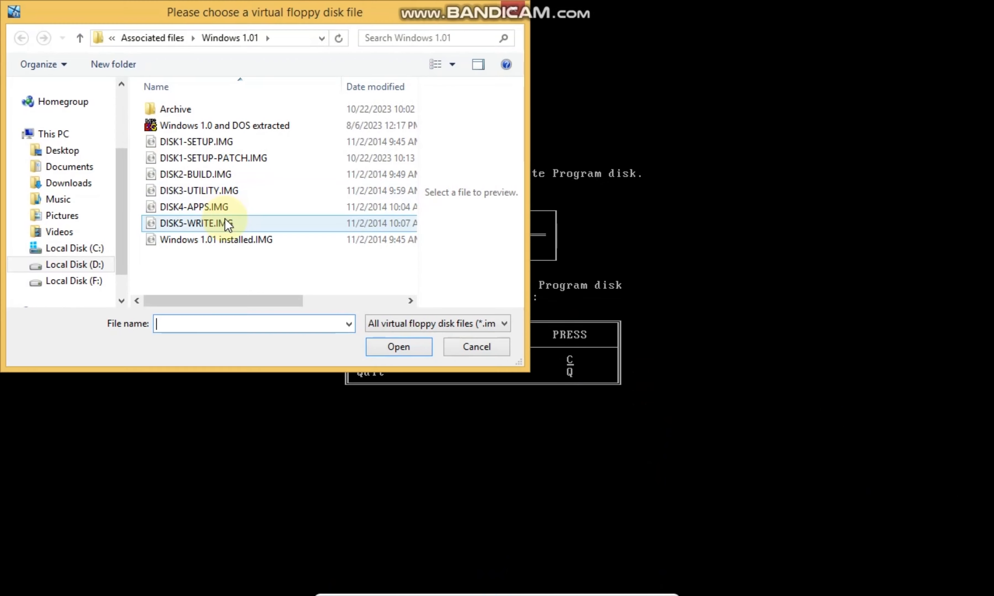
double_click(224, 222)
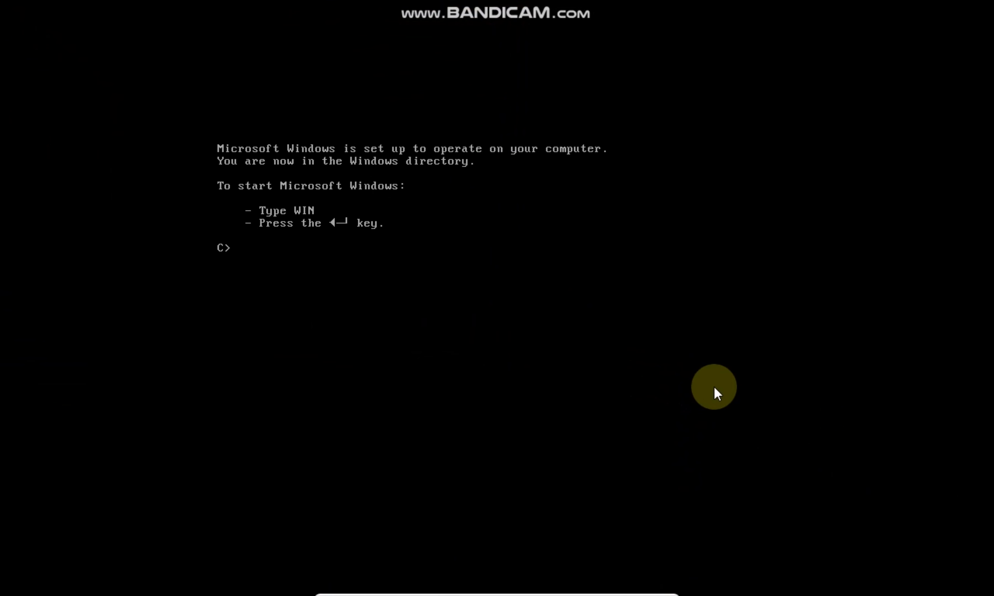
- Start Windows with the win command and look through the File, View and Special commands of MS-DOS Executive
type("win")
key("Return")
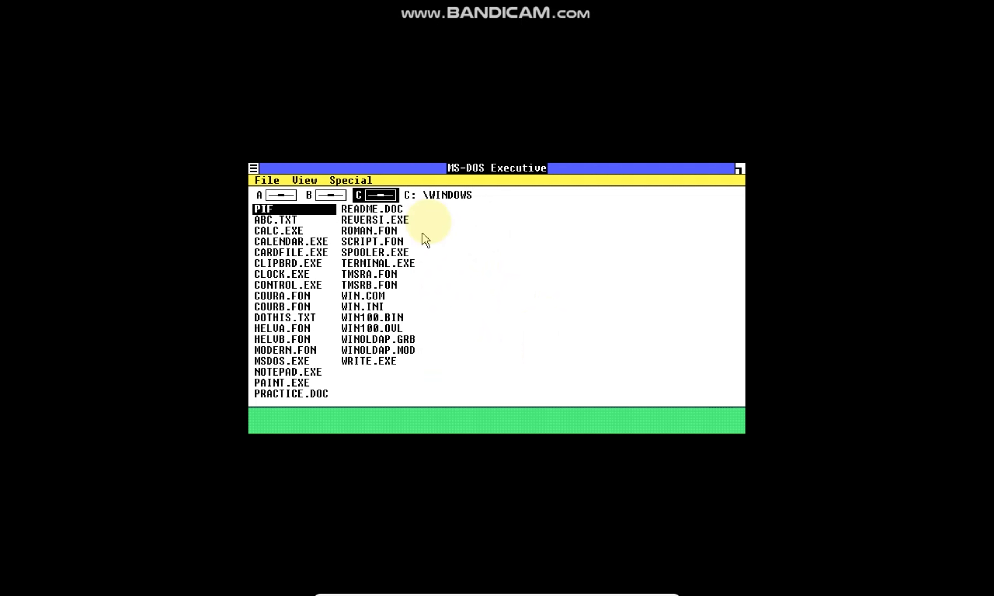
left_click(329, 180)
left_click(306, 180)
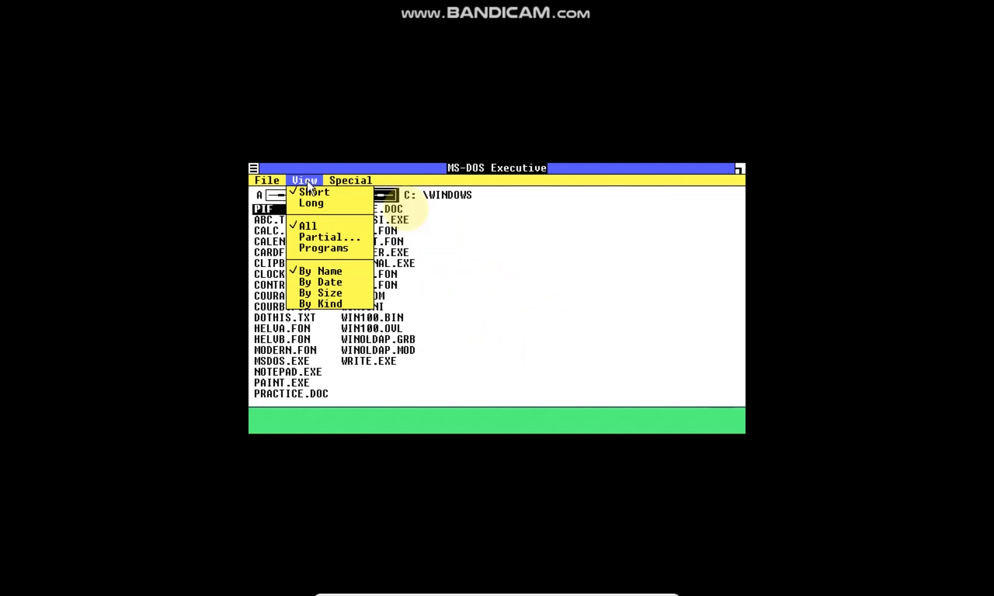
left_click_drag(263, 179, 344, 178)
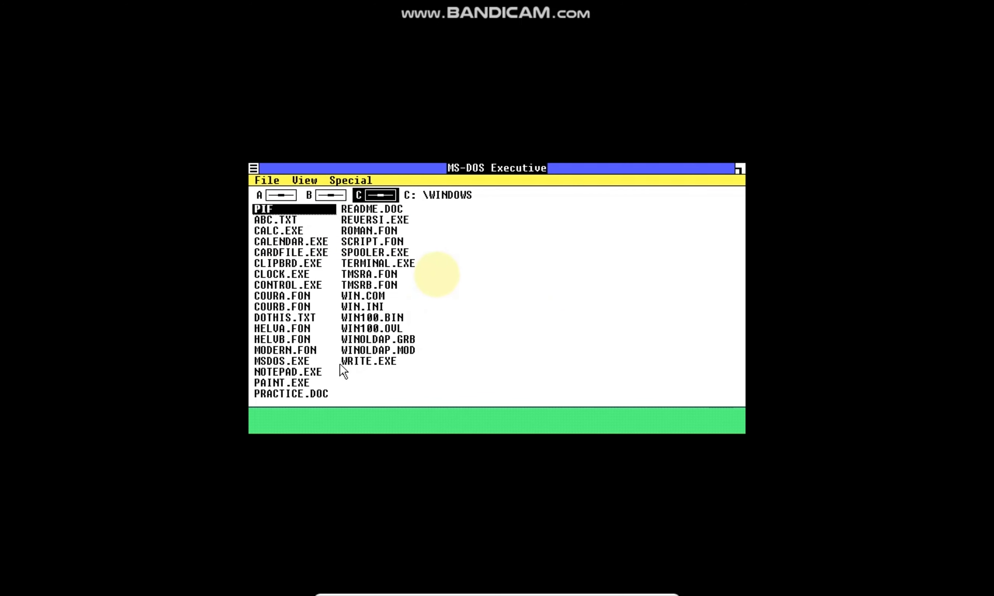
- Open REVERSI.EXE and play a few moves on the board to try out the mouse
double_click(365, 219)
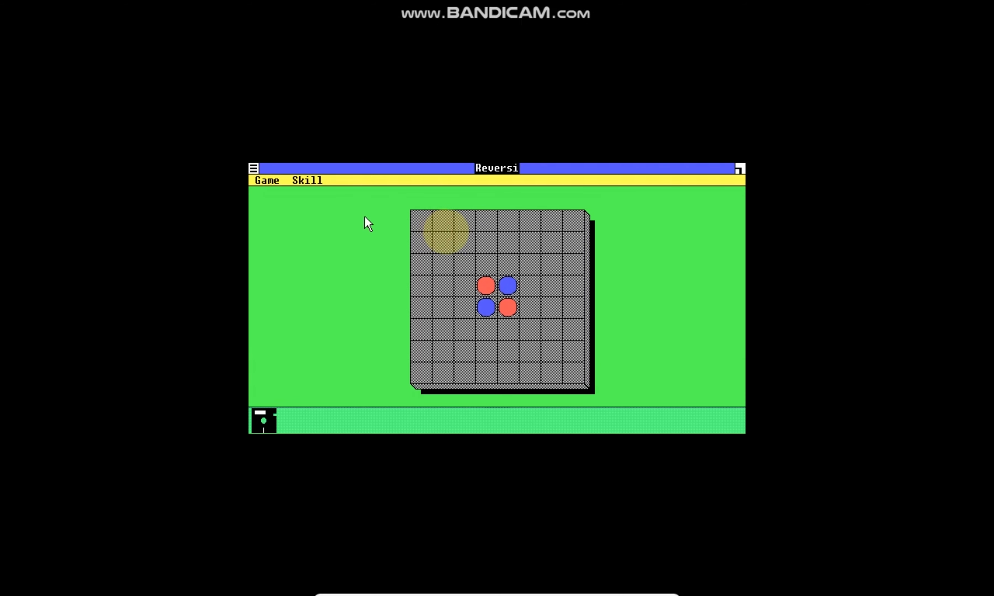
left_click(507, 266)
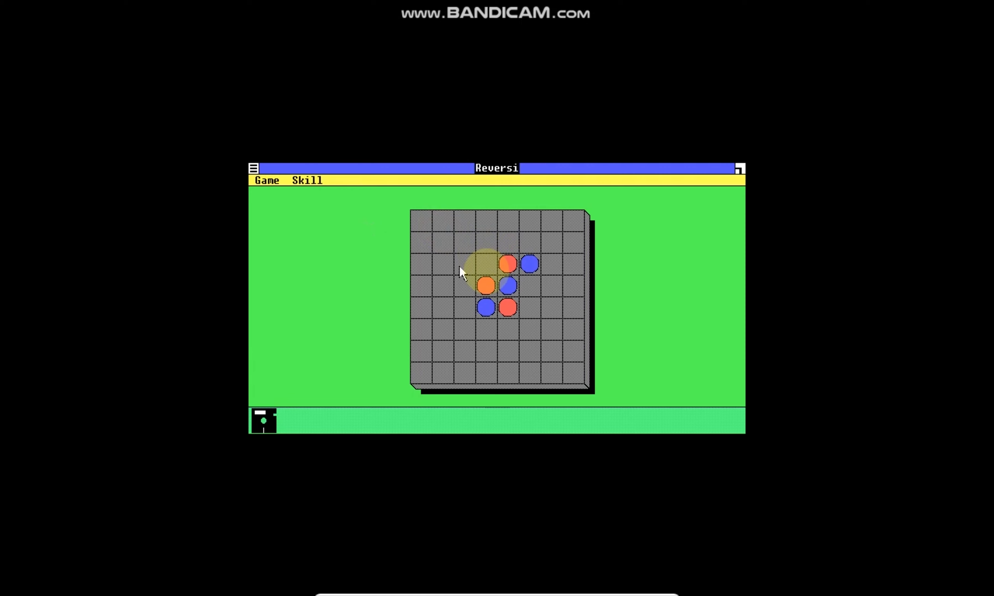
left_click(464, 308)
left_click(552, 266)
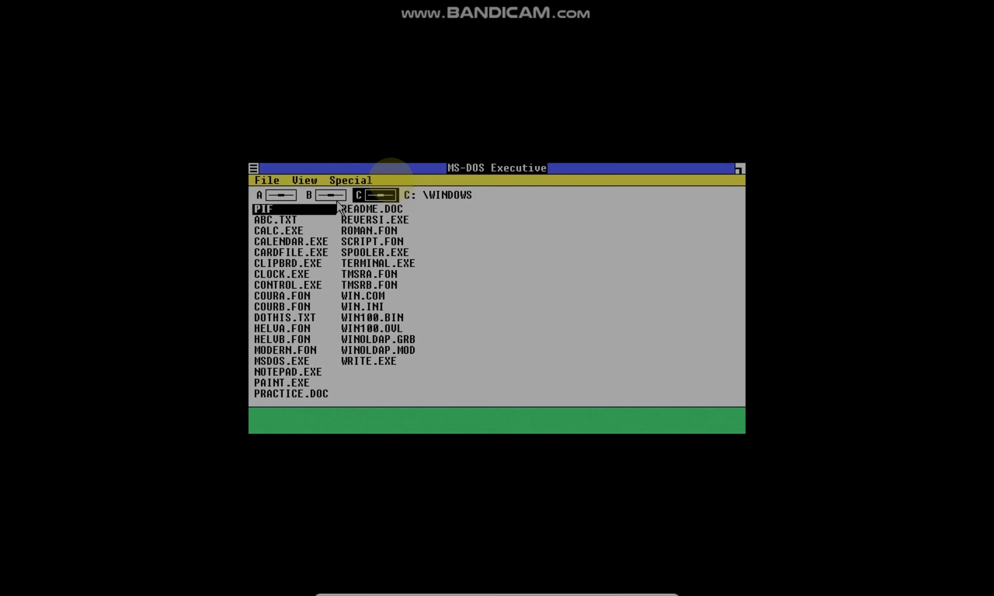
- Look at the Special commands in MS-DOS Executive, and open the Control Panel to view its Preferences
left_click(350, 180)
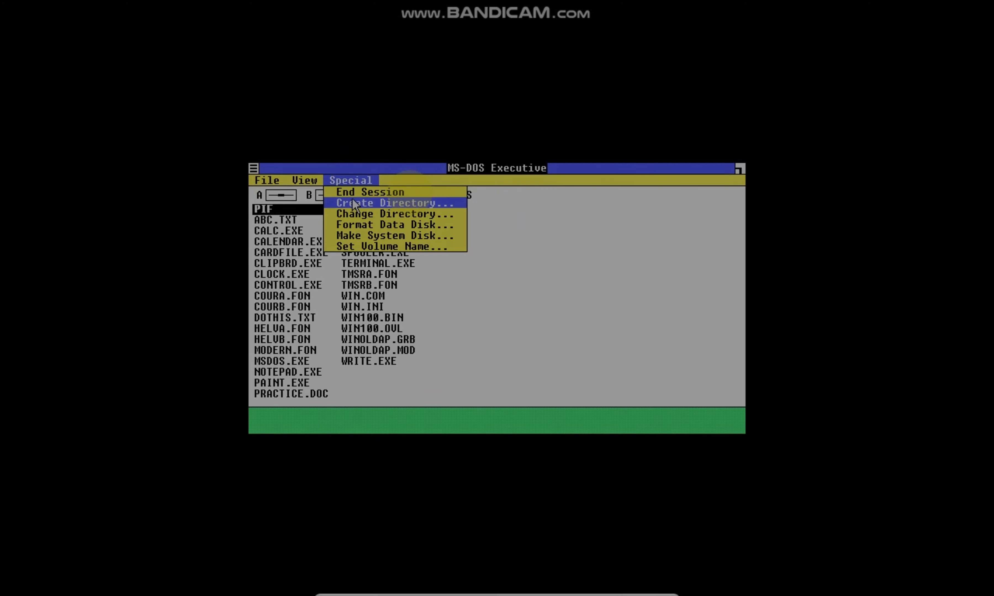
left_click(302, 185)
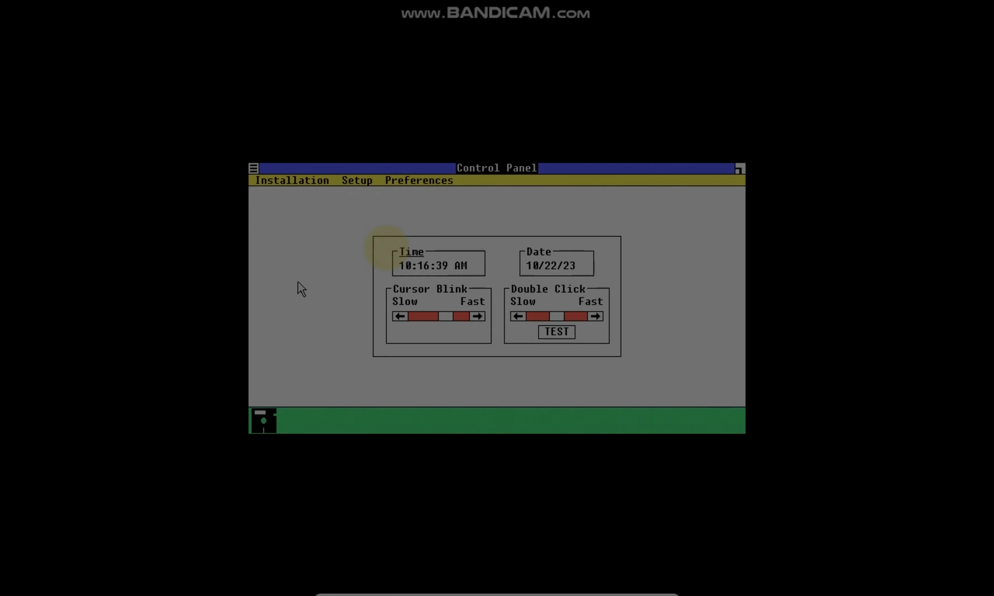
left_click(419, 180)
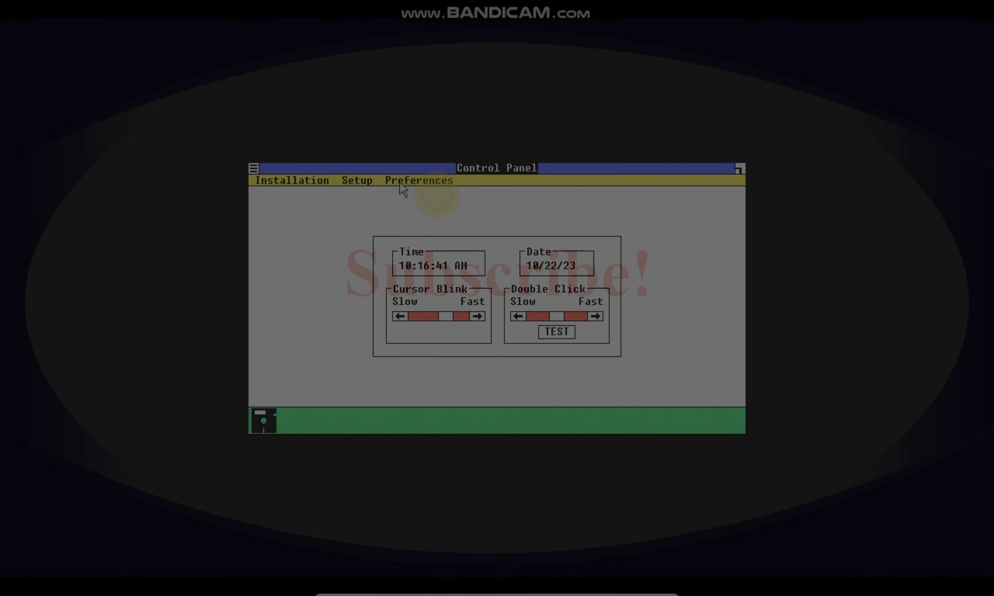
left_click(436, 194)
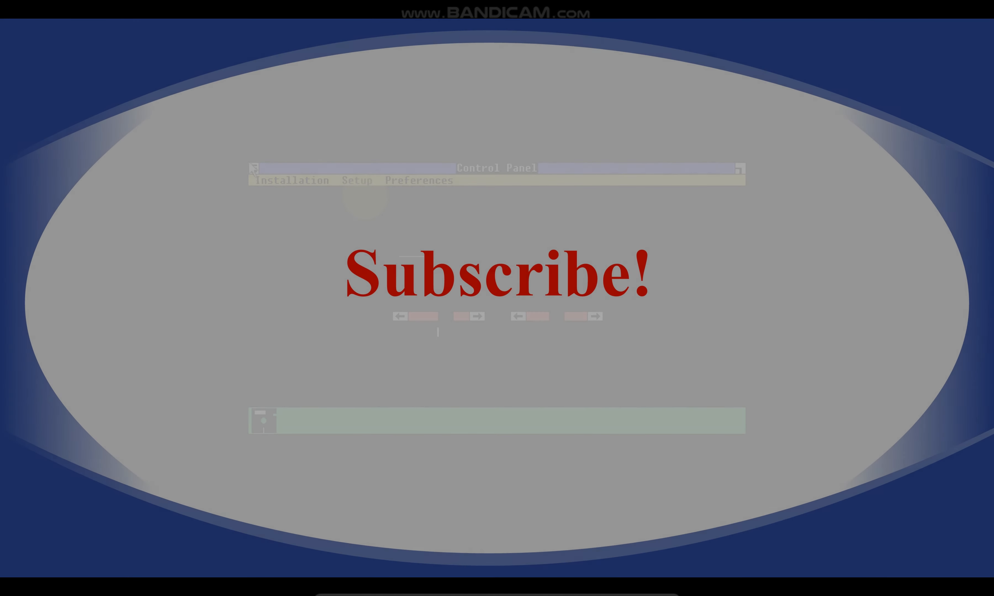